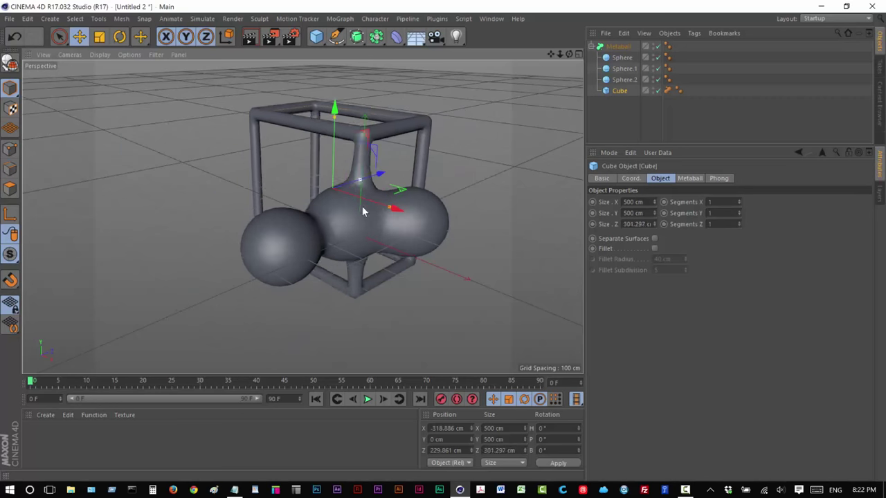
Stretch the metaball cube to about 859 cm in Z
drag(410, 201, 417, 200)
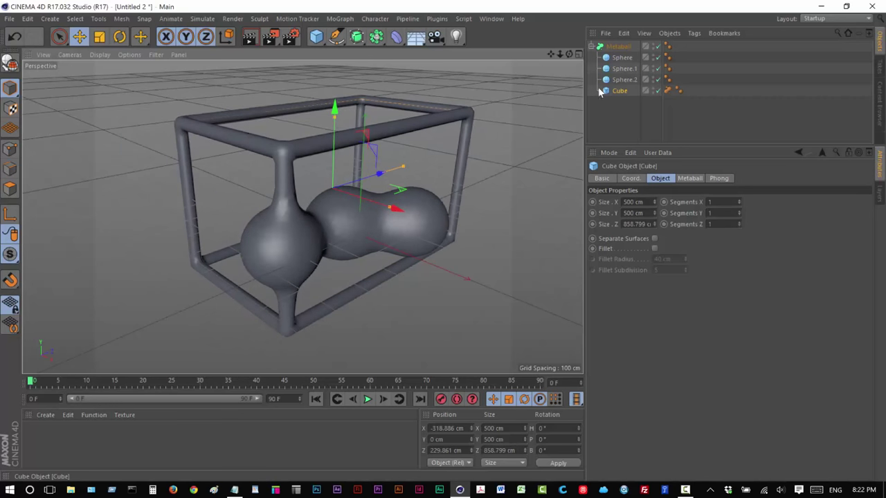
Set the cube's Metaball tag type to Triangle and shift the cube along its X axis
click(667, 90)
click(633, 233)
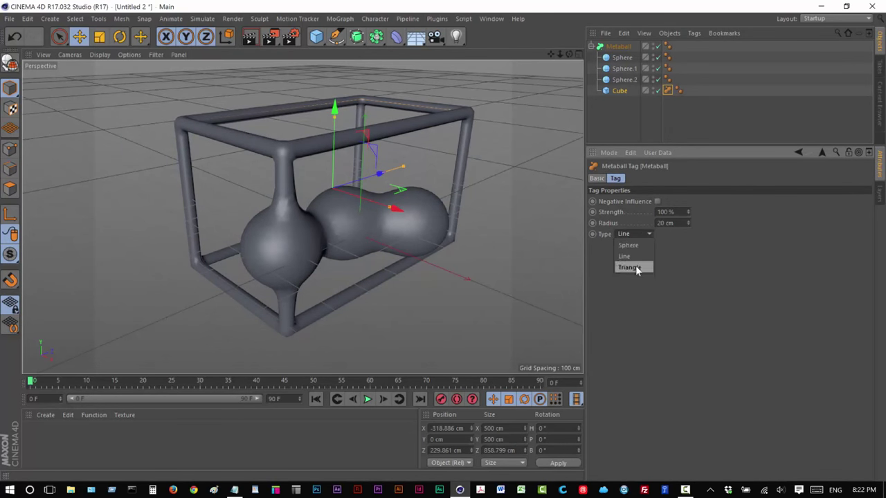
click(635, 268)
drag(401, 208, 243, 223)
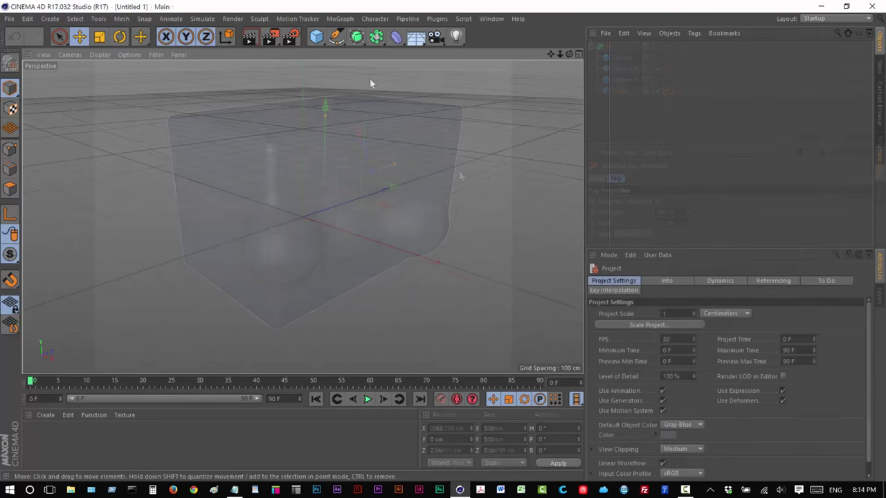
Add a cube to the new scene, view it from a higher angle and open the Take Manager
click(321, 39)
click(417, 53)
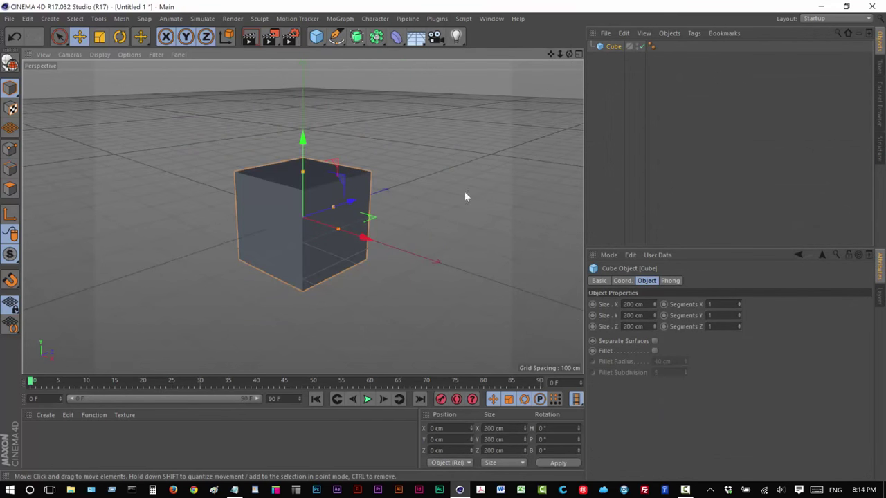
drag(568, 54, 543, 83)
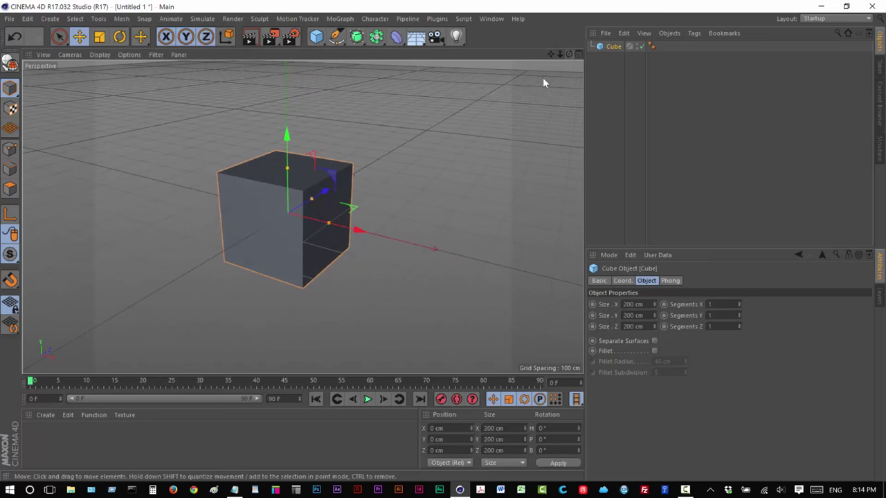
click(490, 19)
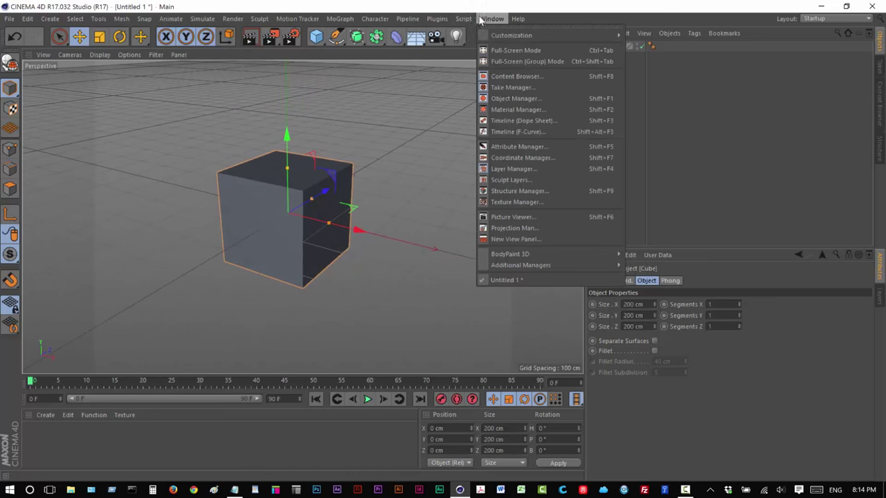
click(512, 87)
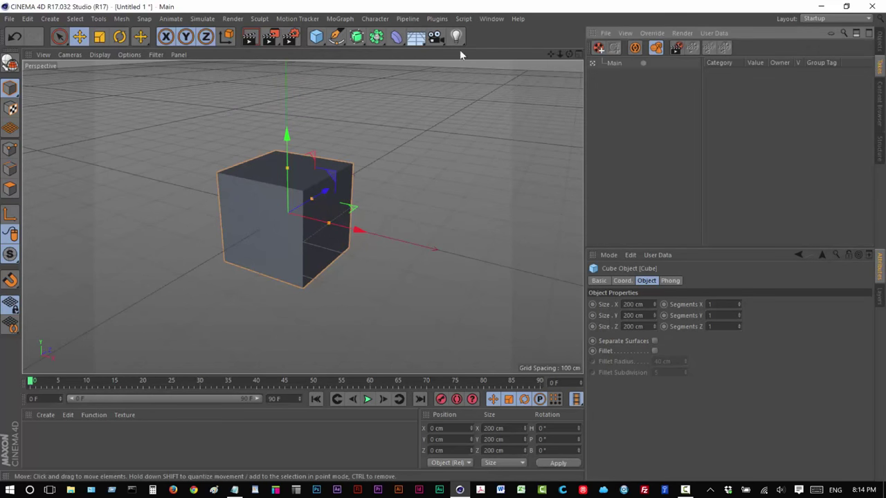
Add a camera at the current distant view of the cube and look through it
drag(435, 36, 477, 48)
click(881, 44)
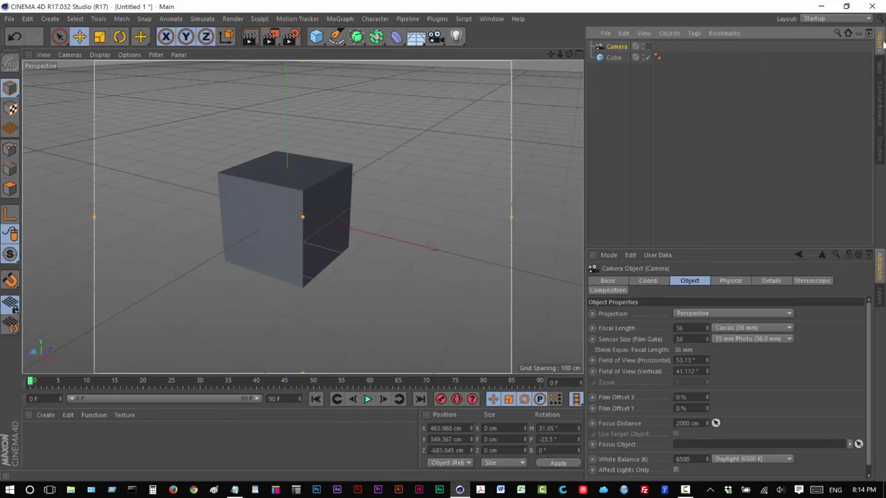
click(648, 47)
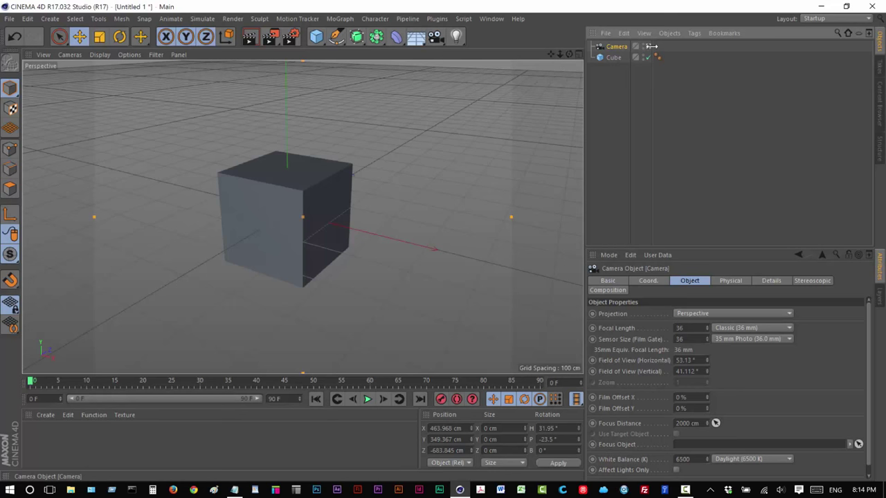
Leave the first camera and add a second camera named close at a near view of the cube
click(648, 46)
mouse_move(569, 54)
mouse_down()
mouse_move(542, 54)
mouse_move(572, 43)
mouse_move(556, 49)
mouse_up()
drag(435, 38, 468, 60)
click(468, 56)
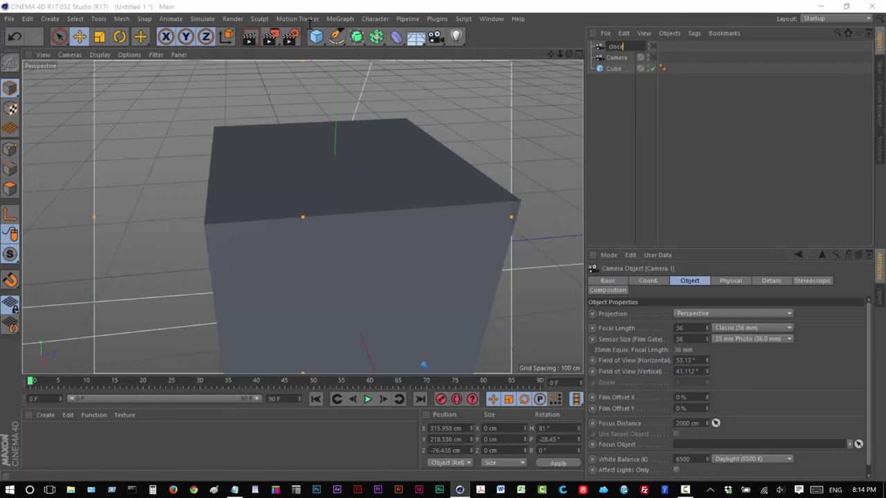
Rename the first camera as fAR
click(620, 58)
double_click(623, 57)
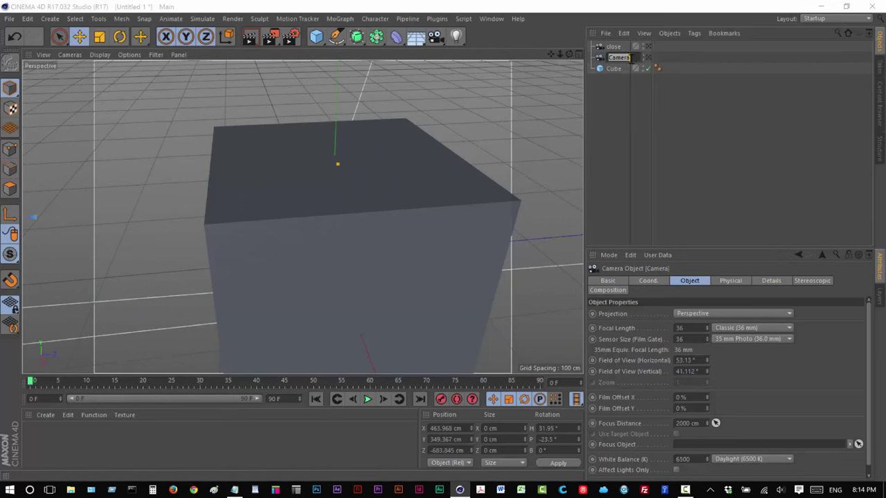
text(fAR)
key(Return)
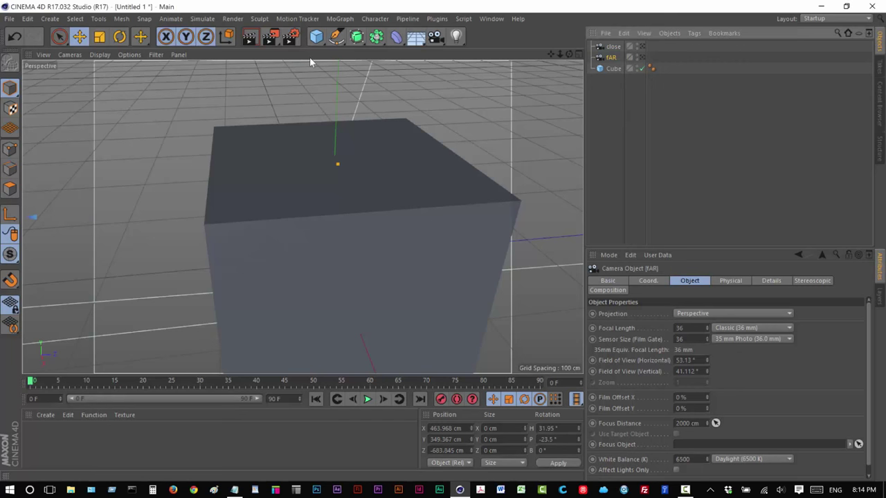
Look through the close and fAR cameras alternately to compare their views of the cube
click(642, 46)
click(641, 57)
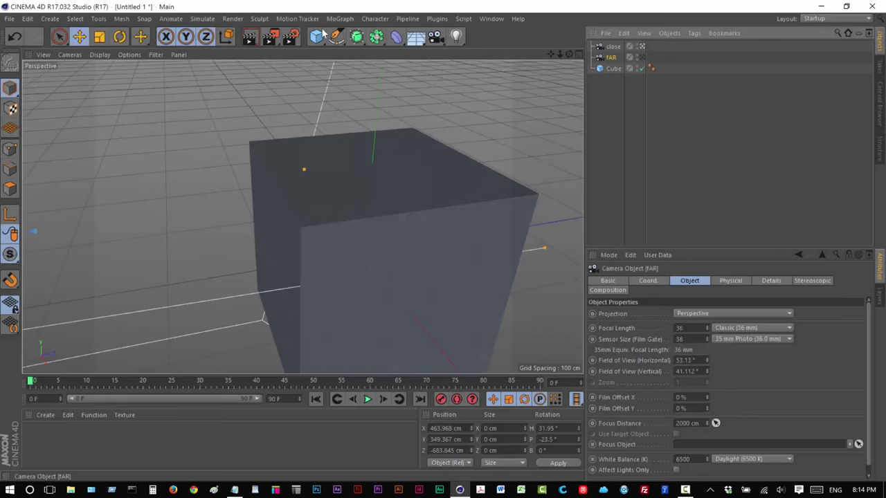
click(642, 46)
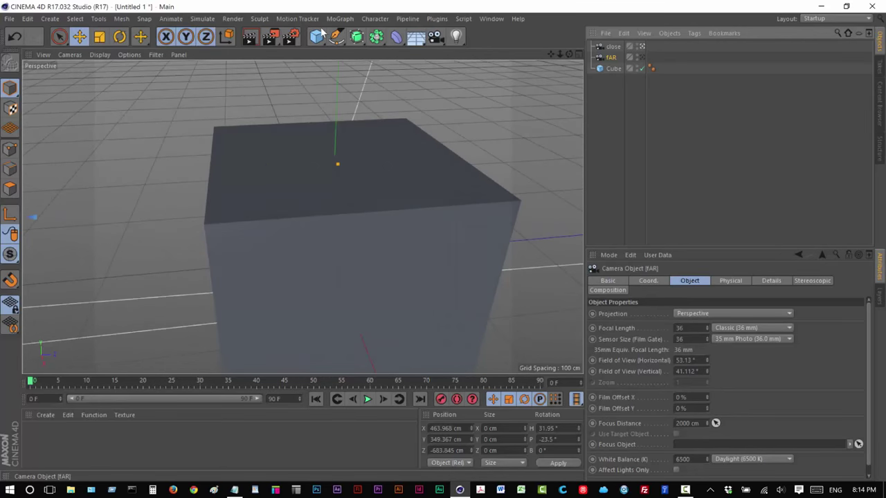
click(642, 58)
Create a take under Main and name it close
click(879, 69)
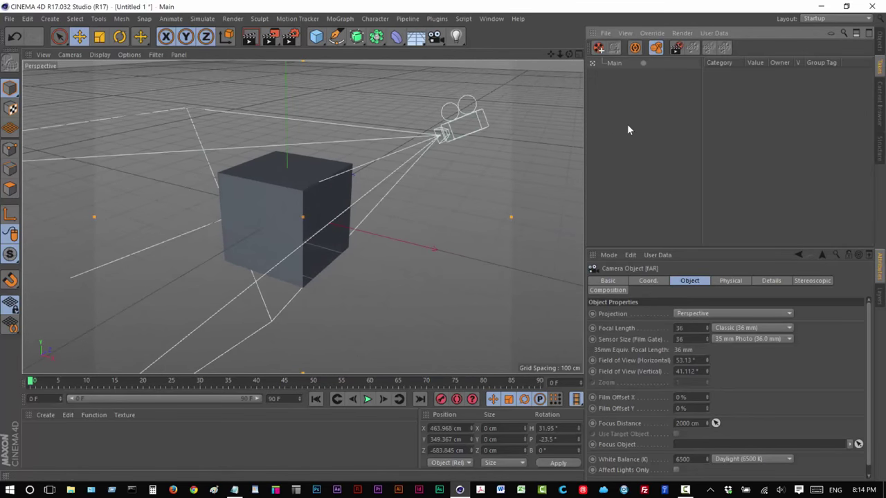
click(605, 33)
click(617, 50)
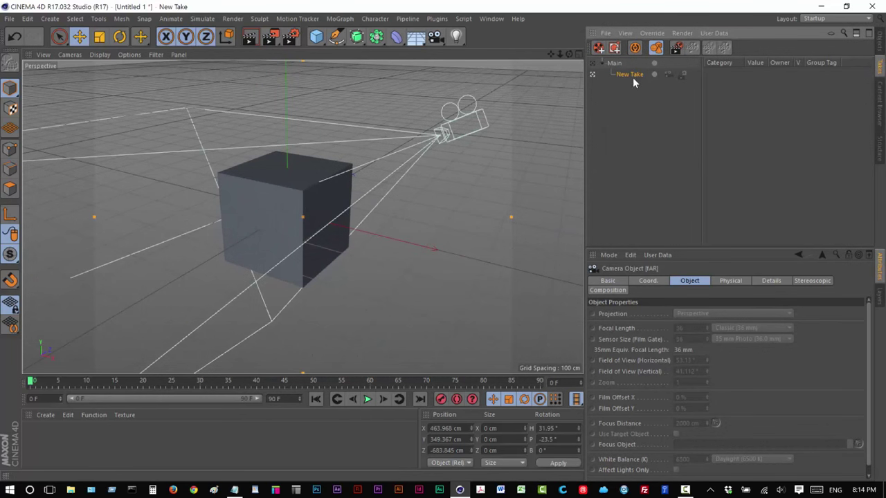
double_click(630, 75)
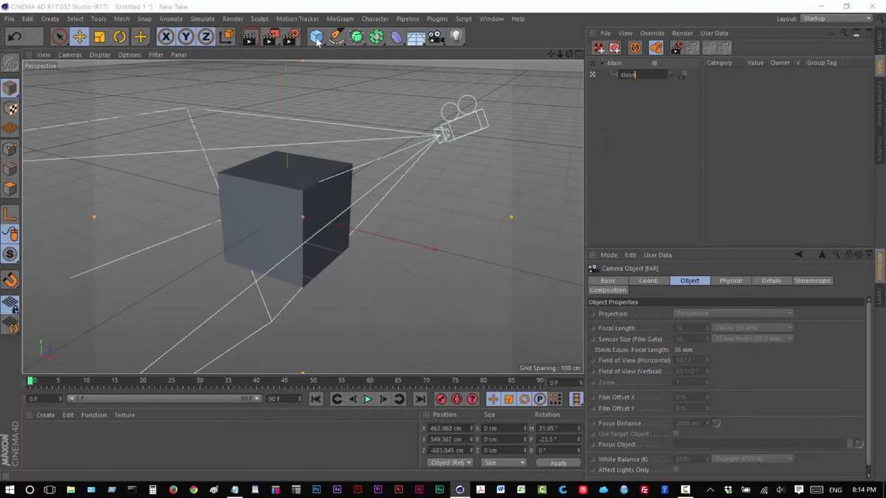
text(close)
key(Return)
Add a second take under Main and name it far
click(605, 32)
click(610, 50)
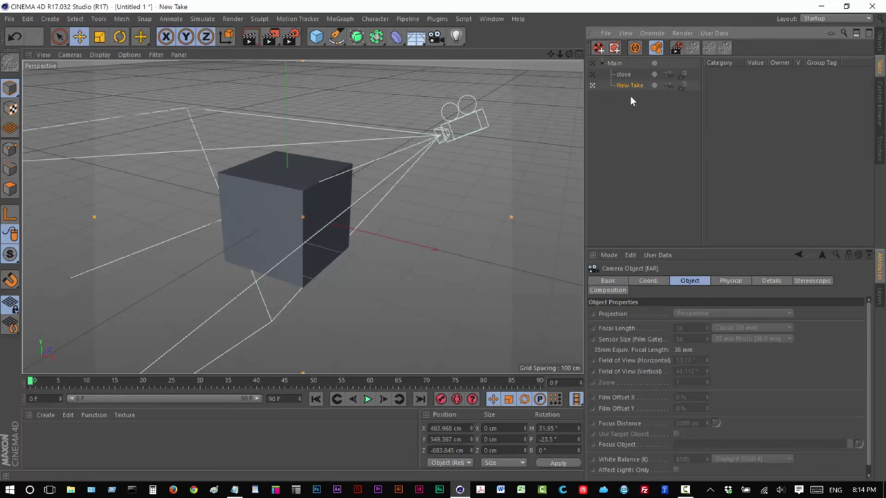
click(631, 90)
text(far)
key(Return)
Assign the close camera to the close take and the fAR camera to the far take
click(670, 74)
click(688, 109)
click(667, 86)
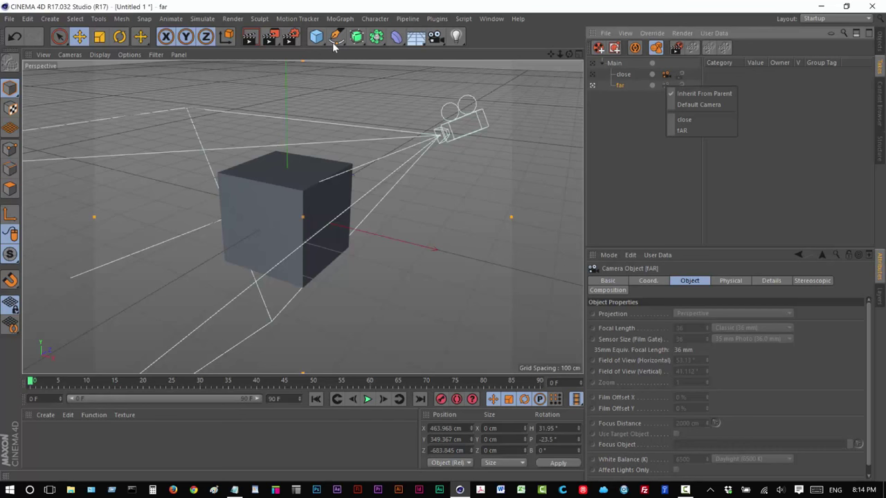
click(685, 131)
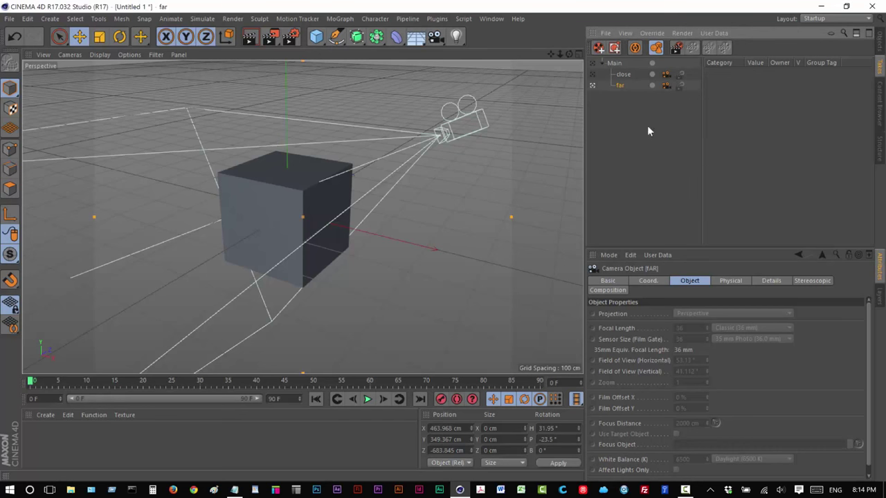
Switch the active take between close and far to compare their views, and look at the render commands for takes
click(594, 78)
click(592, 84)
click(591, 78)
click(593, 84)
click(592, 74)
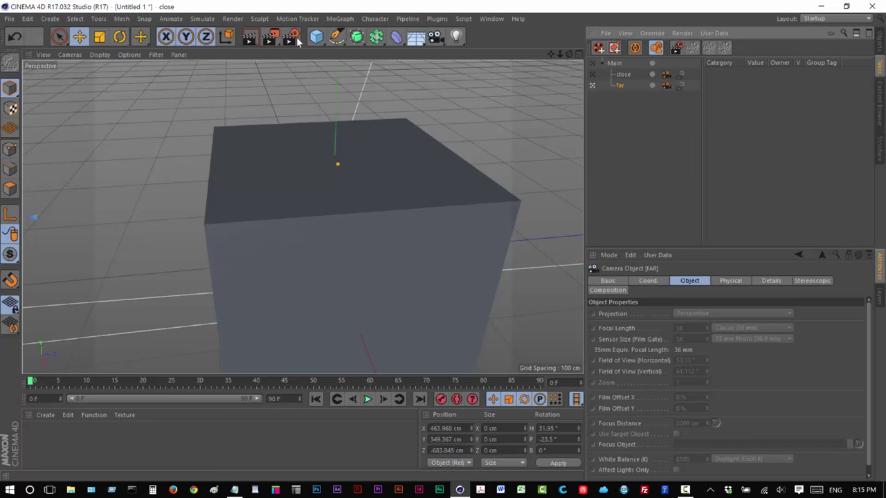
click(592, 85)
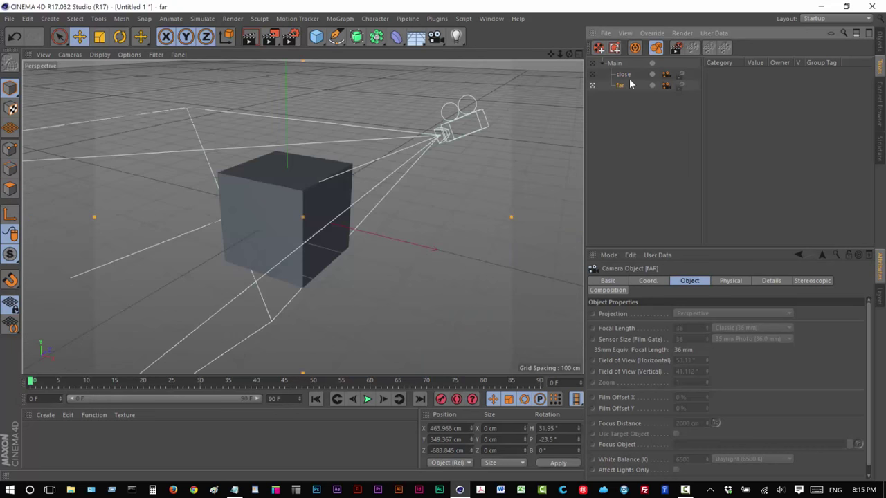
click(684, 34)
click(712, 64)
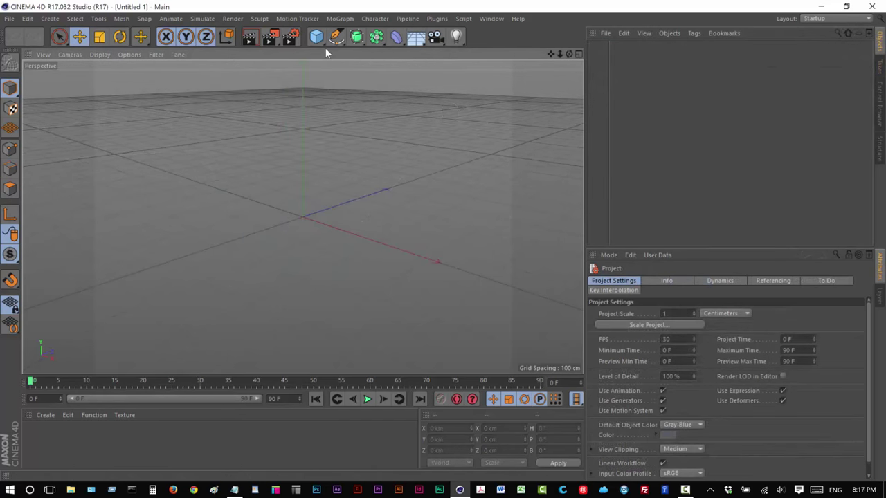
Add a cube primitive to the empty scene
click(316, 36)
click(342, 49)
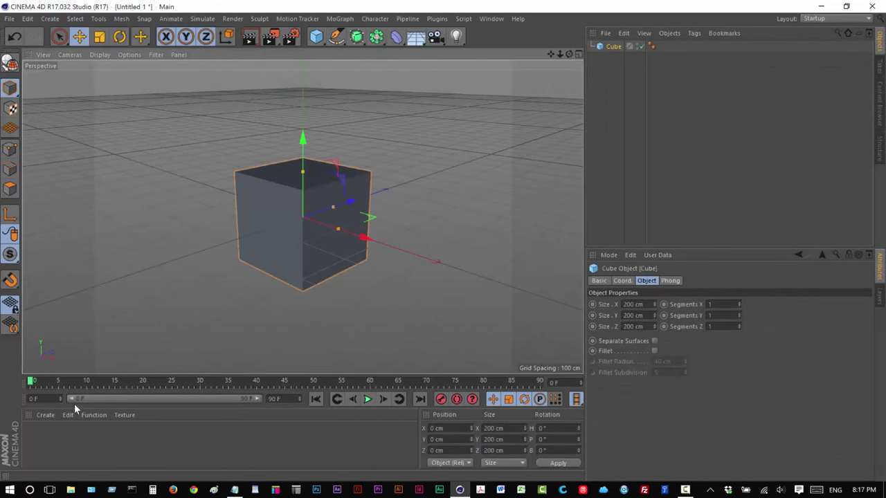
Create a material named cubemat and apply it to the cube
click(45, 415)
click(63, 318)
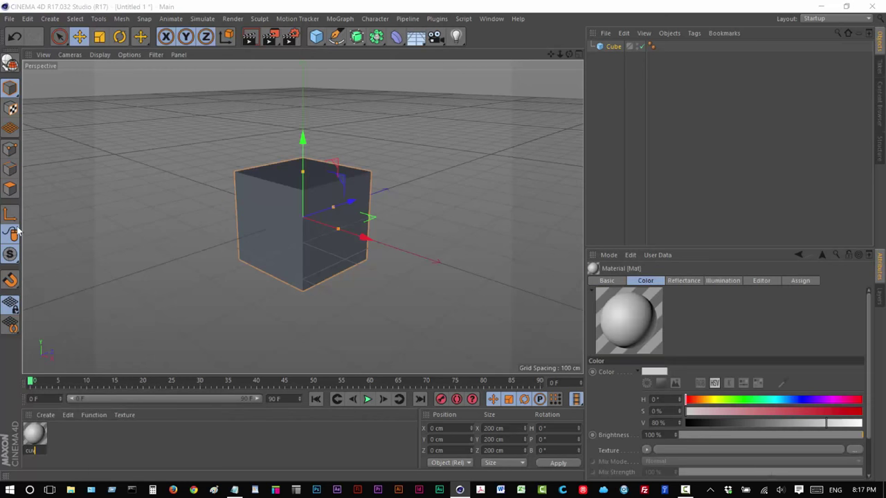
key(Return)
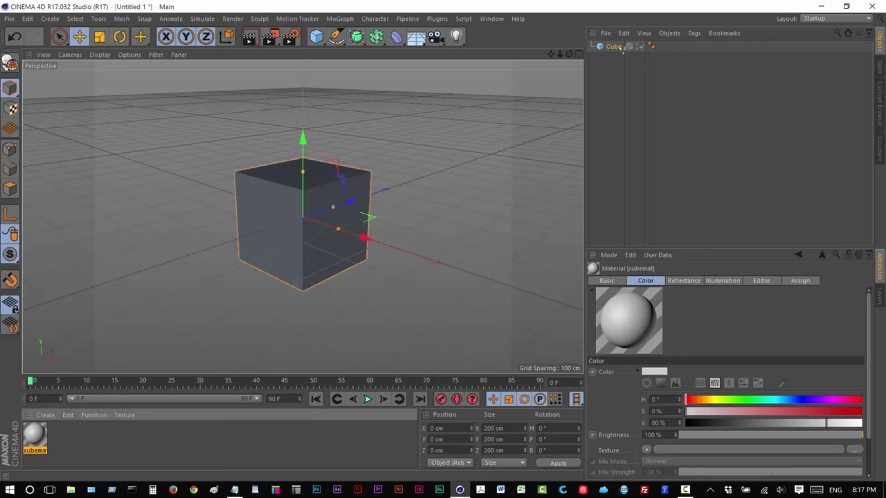
drag(622, 50, 622, 47)
double_click(661, 47)
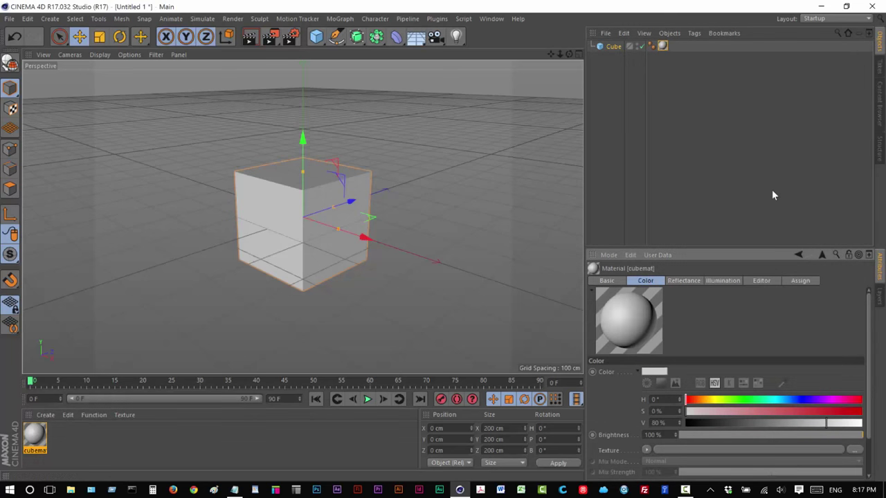
Color the cubemat material orange on the color wheel, at about 23° hue and 71% saturation
drag(715, 251, 725, 148)
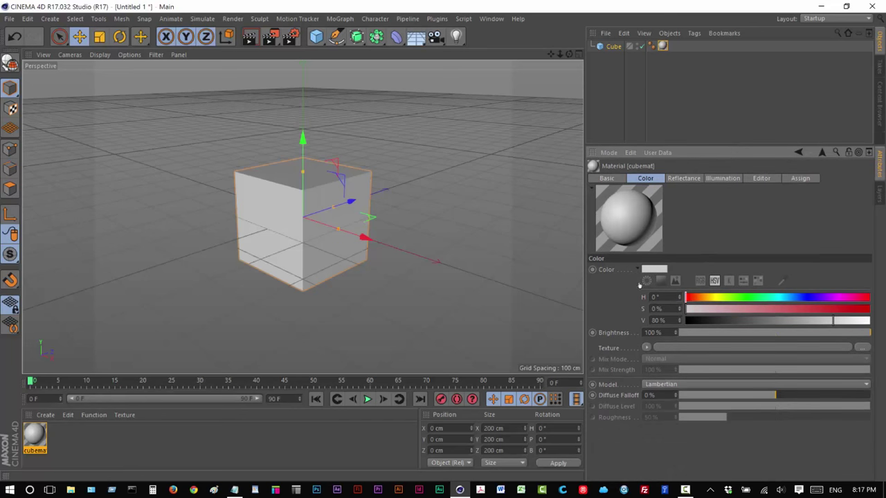
click(646, 280)
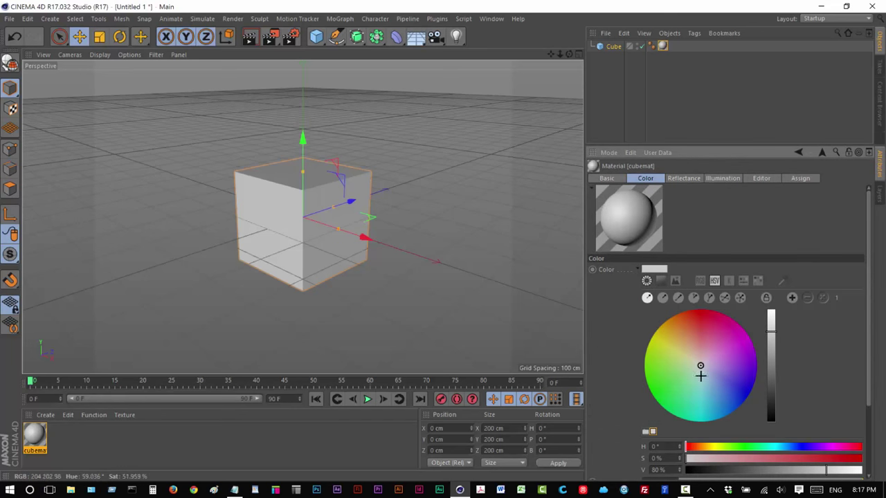
click(661, 280)
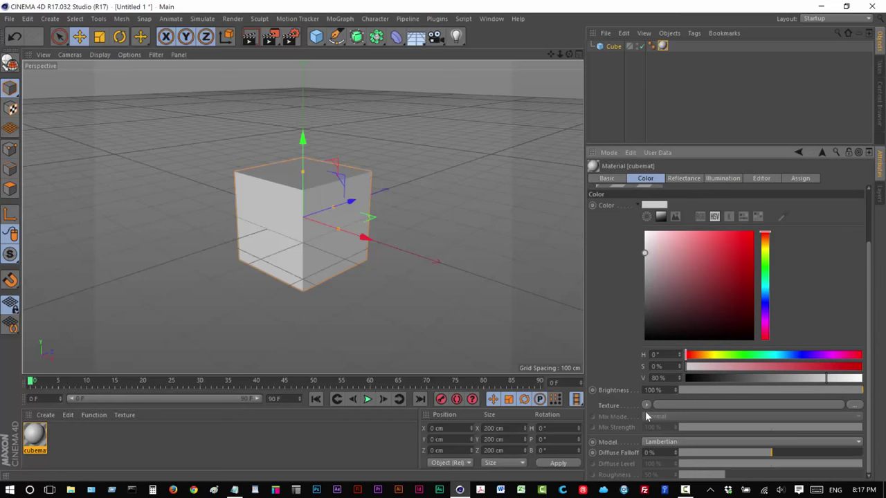
click(646, 281)
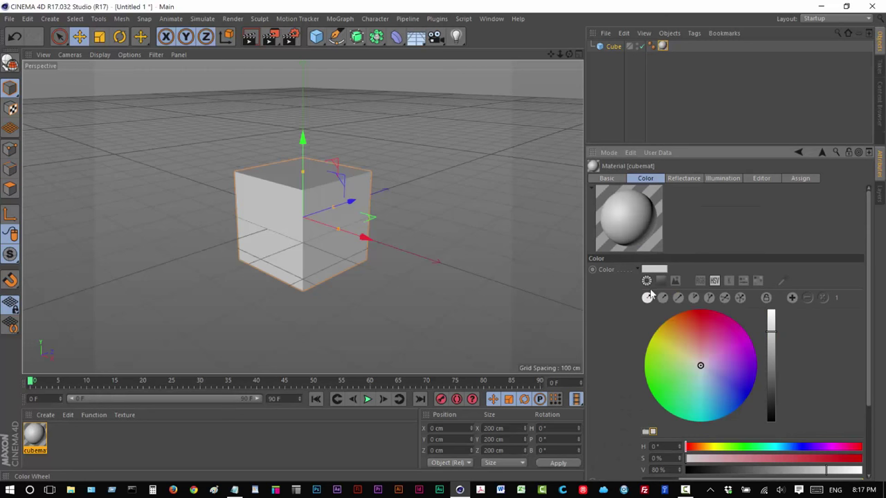
click(683, 325)
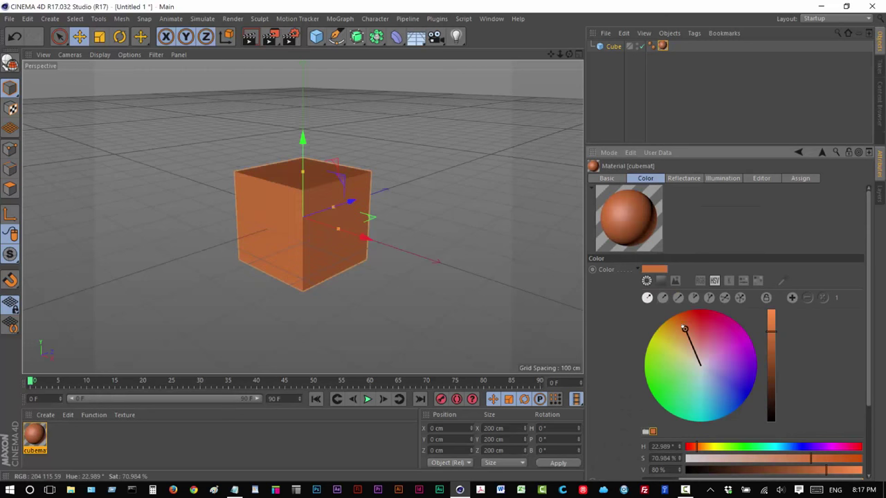
Try the complementary color harmony and its neighbor on the wheel, ending with the split-complementary harmony
click(677, 297)
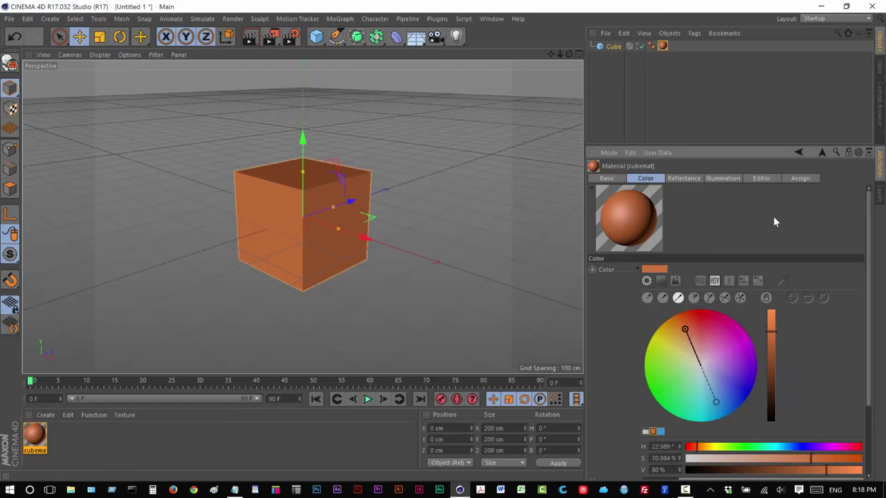
click(693, 297)
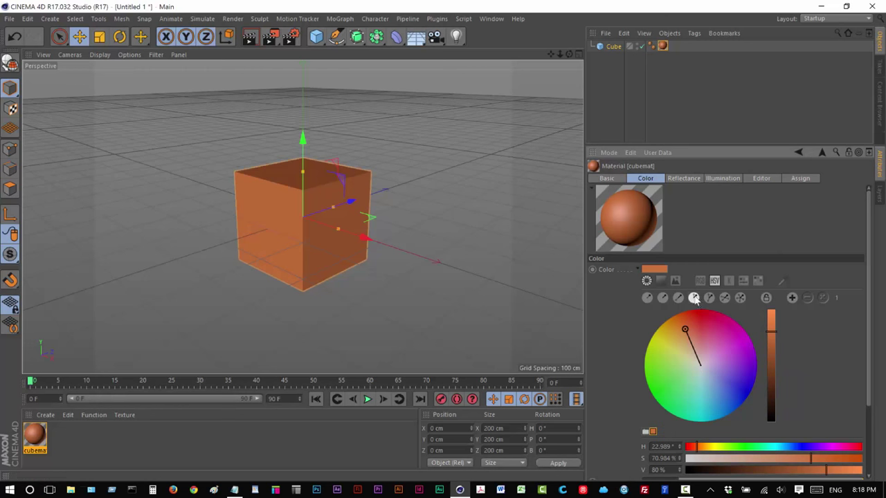
click(708, 298)
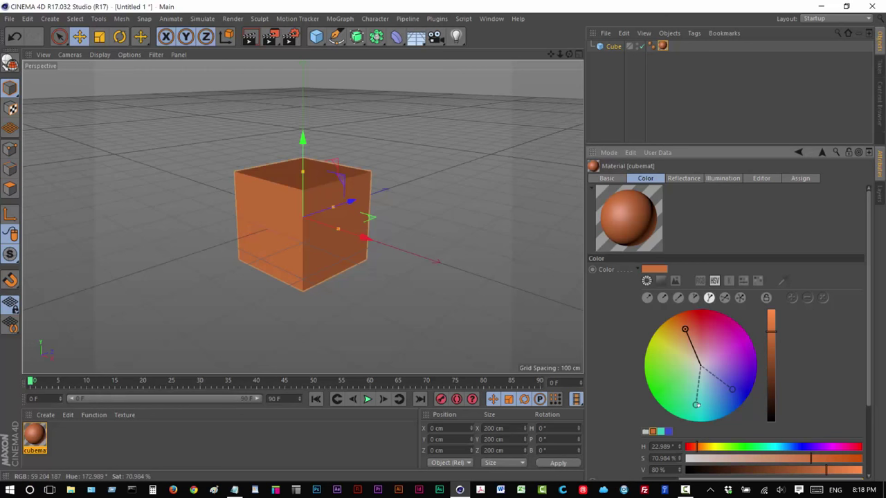
Apply the tetrad color harmony and recolor the cubemat material with its blue swatch, at about 203° hue
click(662, 298)
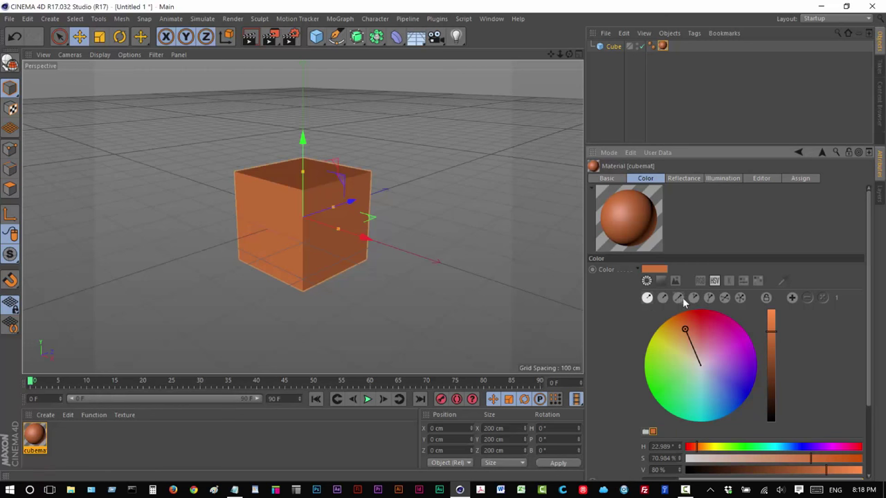
click(724, 298)
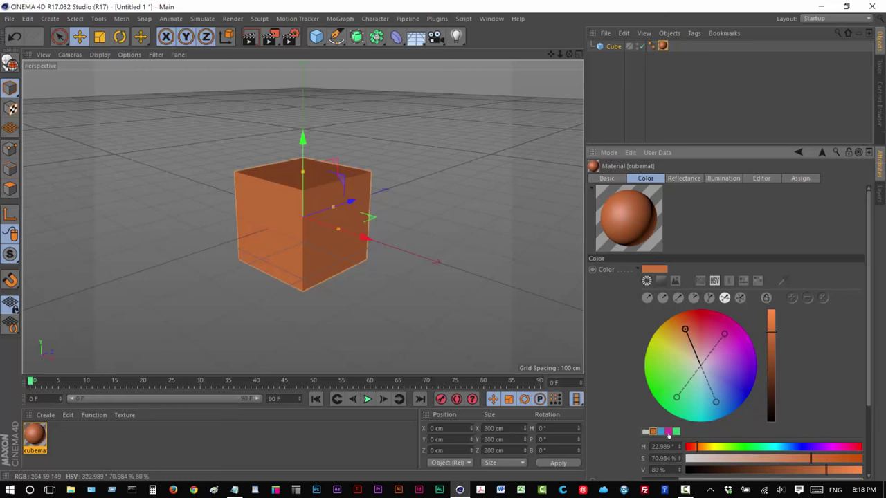
click(676, 431)
click(668, 431)
click(660, 432)
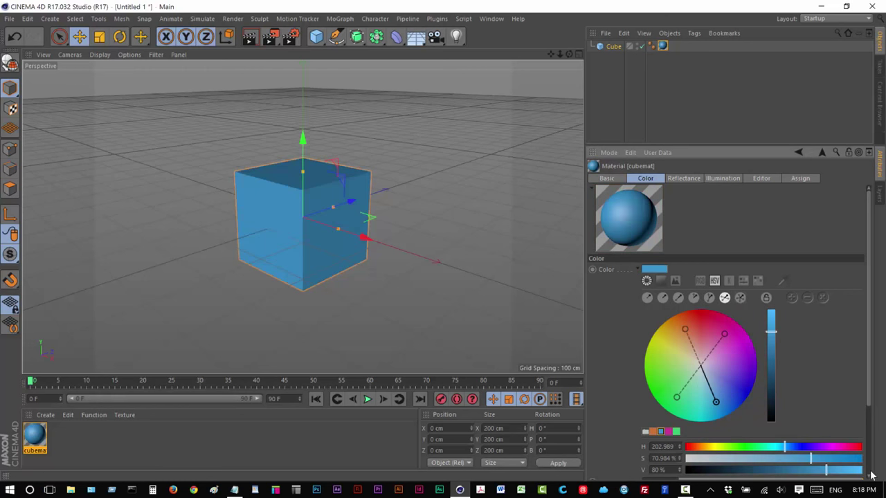
Examine the Kelvin temperature sliders and switch between the color wheel and spectrum pickers
click(728, 280)
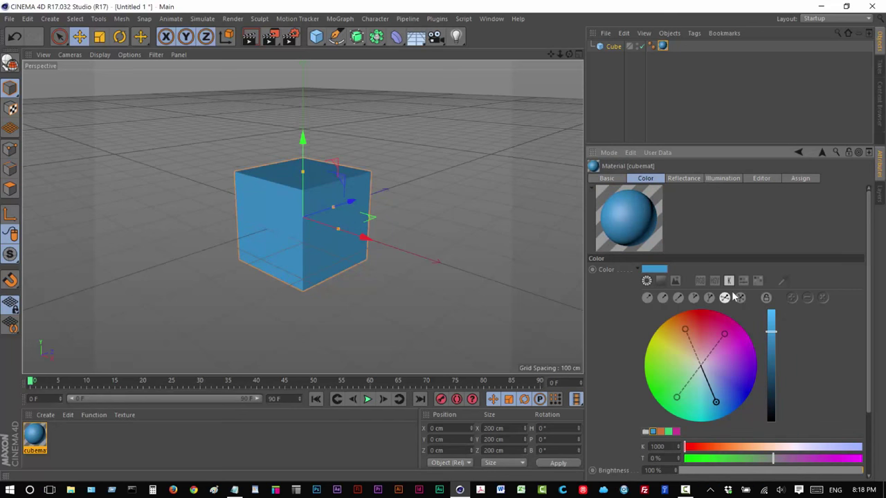
click(647, 280)
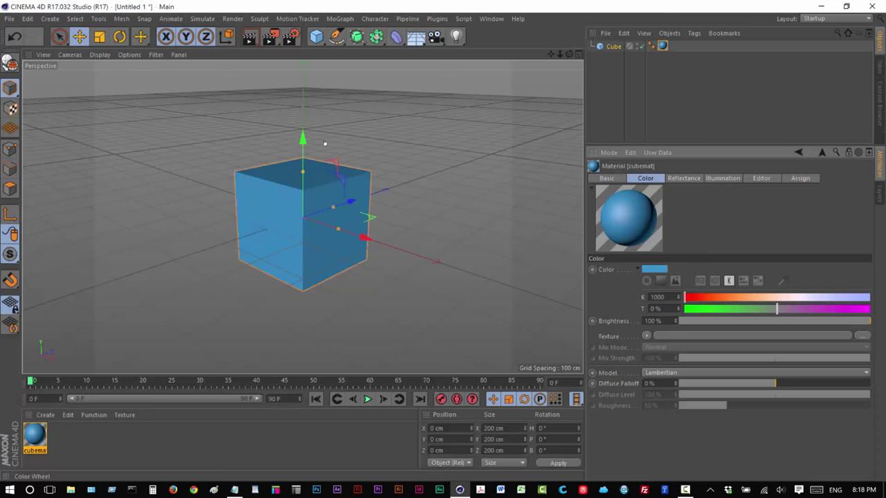
click(661, 281)
click(646, 281)
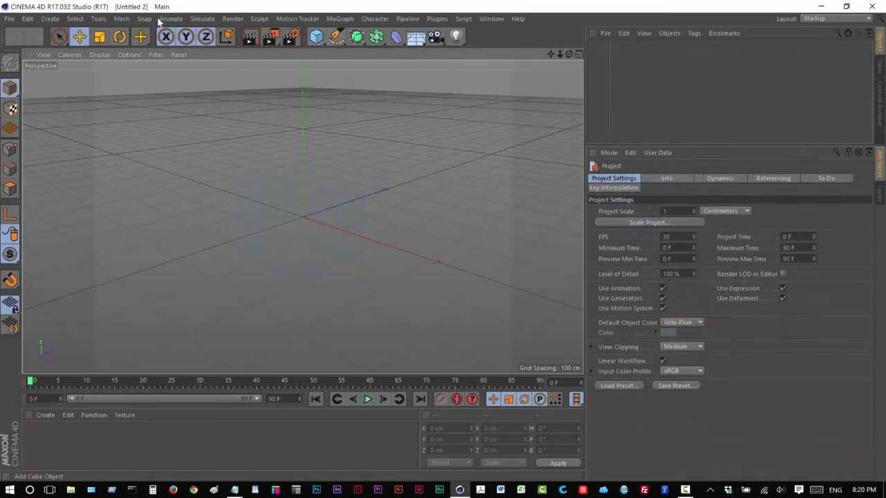
Add a sphere primitive to the new scene and move it to about X -85 cm, Z -210 cm
click(316, 36)
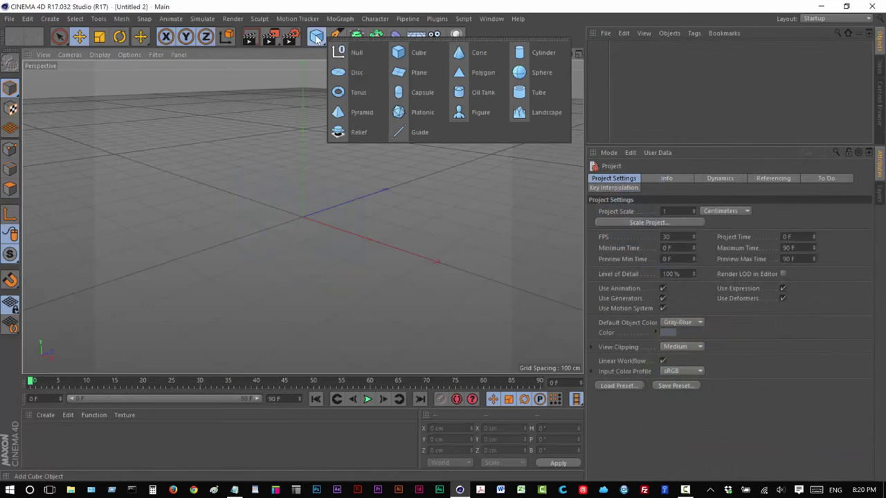
click(554, 72)
drag(356, 199, 244, 258)
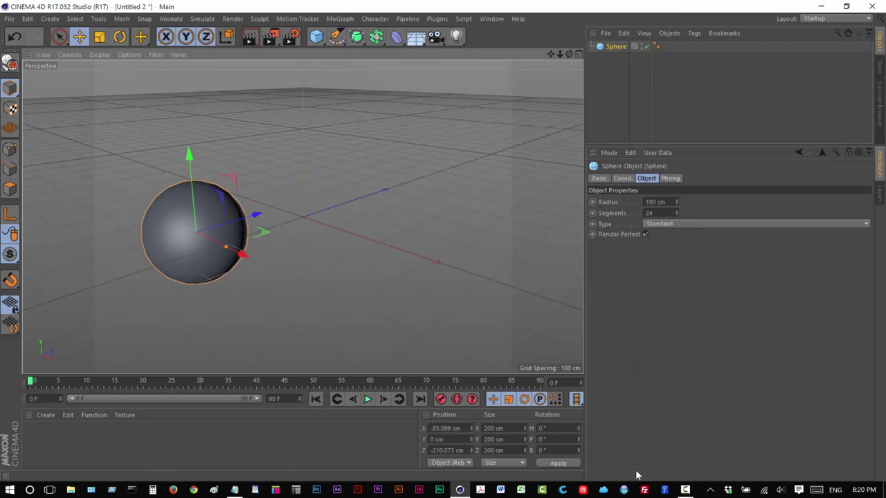
Duplicate the sphere twice in a row, moving the first copy to about Z 50 cm and the second to about X 52 cm
click(684, 489)
click(616, 49)
key(ctrl+c)
key(ctrl+v)
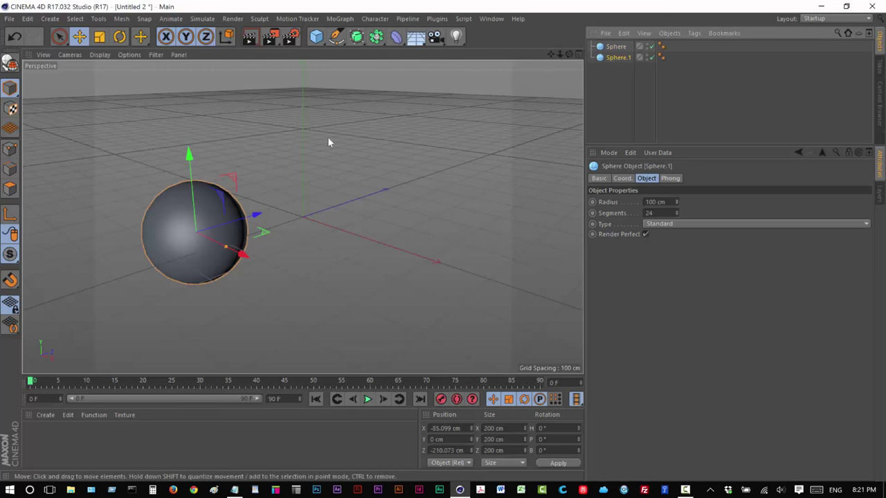
drag(260, 215, 342, 189)
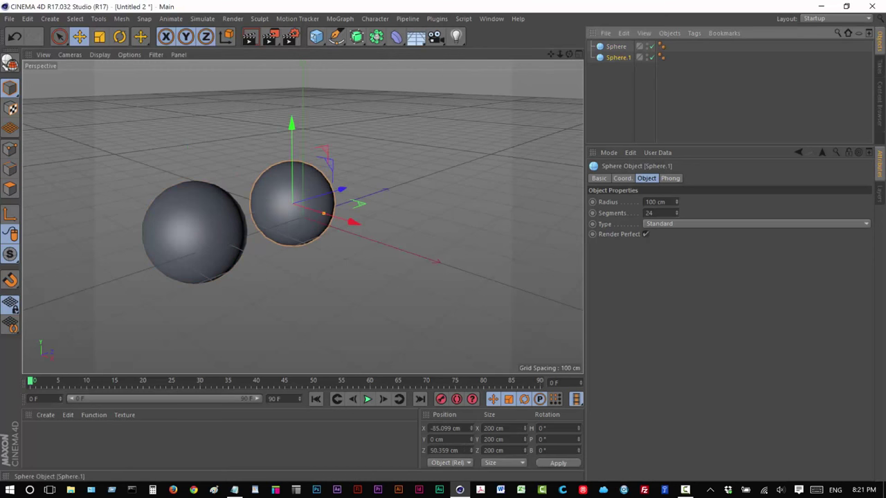
key(ctrl+c)
key(ctrl+v)
drag(322, 227, 404, 251)
Group the three spheres under a Metaball generator with a hull value of about 123 % and editor subdivision of about 24 cm
click(356, 36)
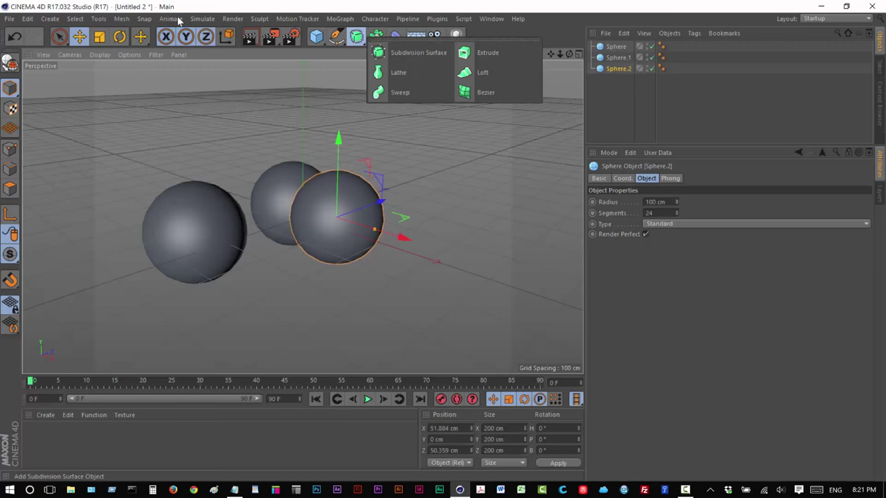
click(376, 36)
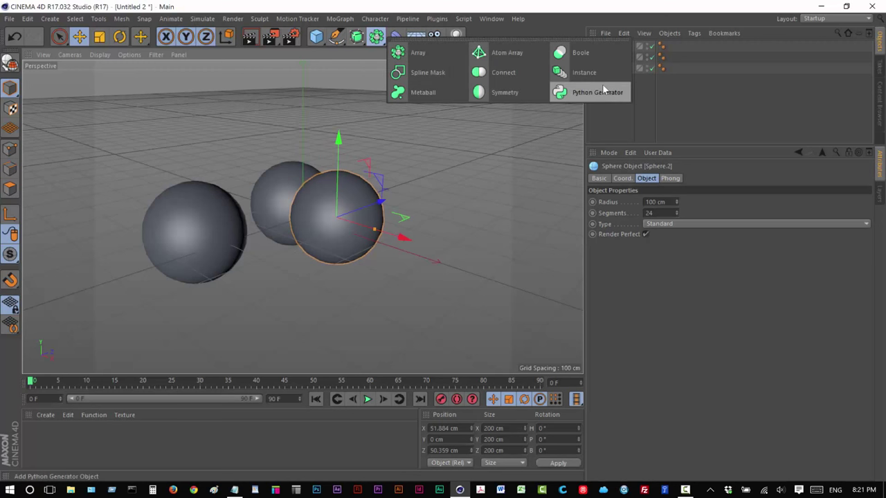
click(447, 95)
drag(603, 106, 621, 58)
drag(617, 59, 625, 50)
click(619, 46)
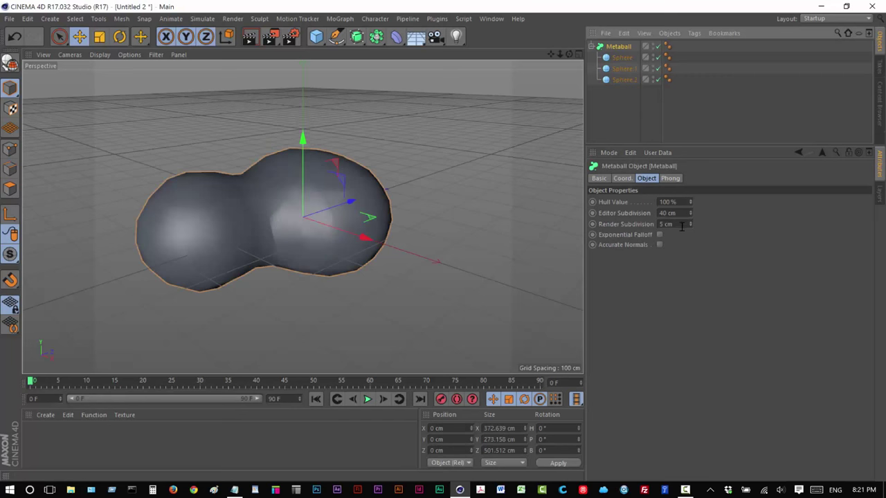
mouse_move(690, 202)
mouse_down()
mouse_move(682, 201)
mouse_move(706, 201)
mouse_move(690, 220)
mouse_move(690, 212)
mouse_up()
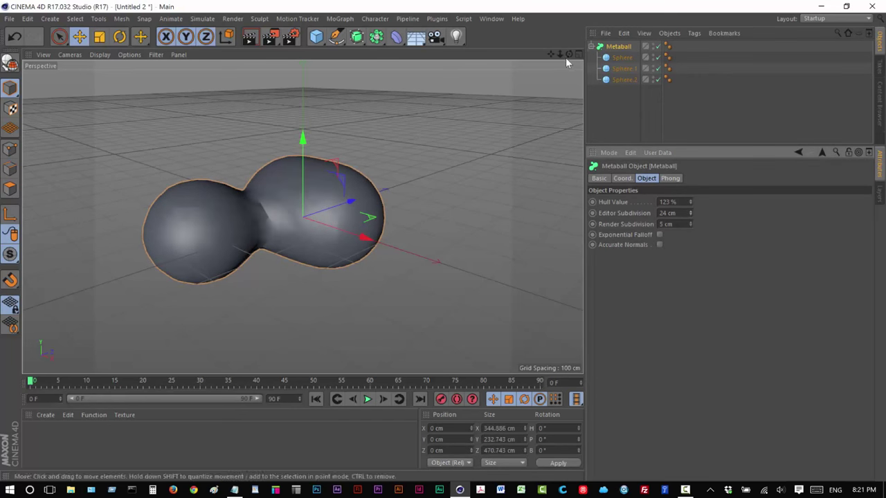
Move Sphere.1 to about Z 27 cm and Sphere.2 to about Z 184 cm
drag(568, 54, 569, 83)
click(624, 68)
drag(344, 144, 331, 152)
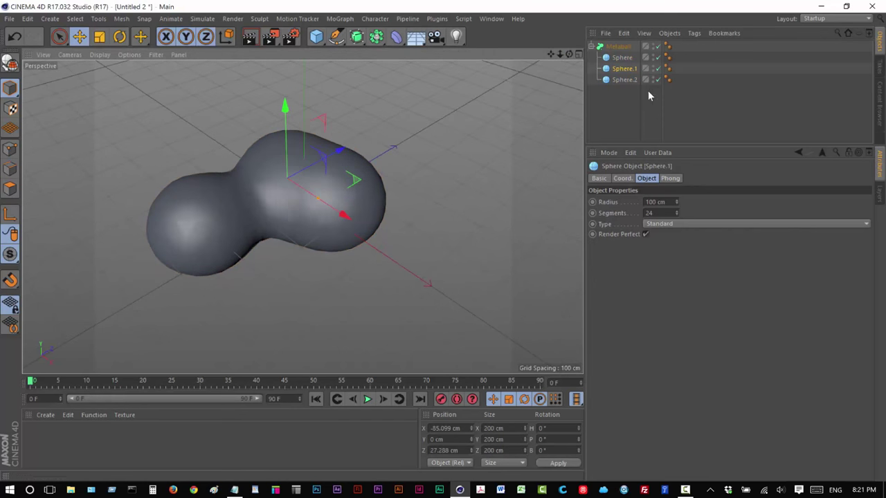
click(624, 79)
drag(386, 172, 431, 156)
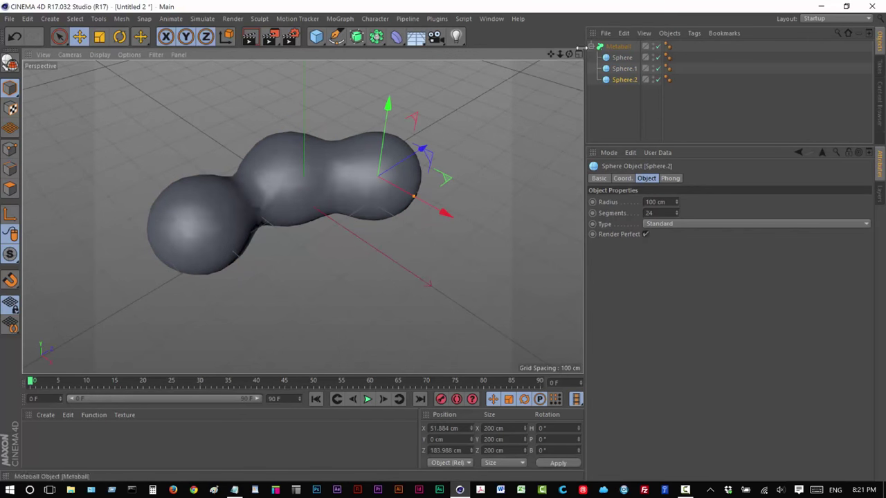
Add a cube primitive and set its X, Y and Z sizes to 500 cm
drag(559, 55, 567, 26)
drag(322, 41, 418, 57)
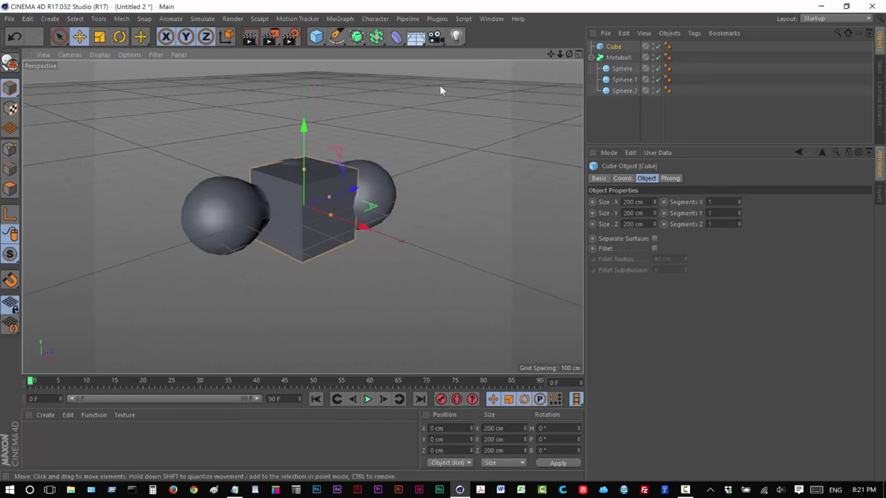
drag(649, 202, 579, 195)
text(500)
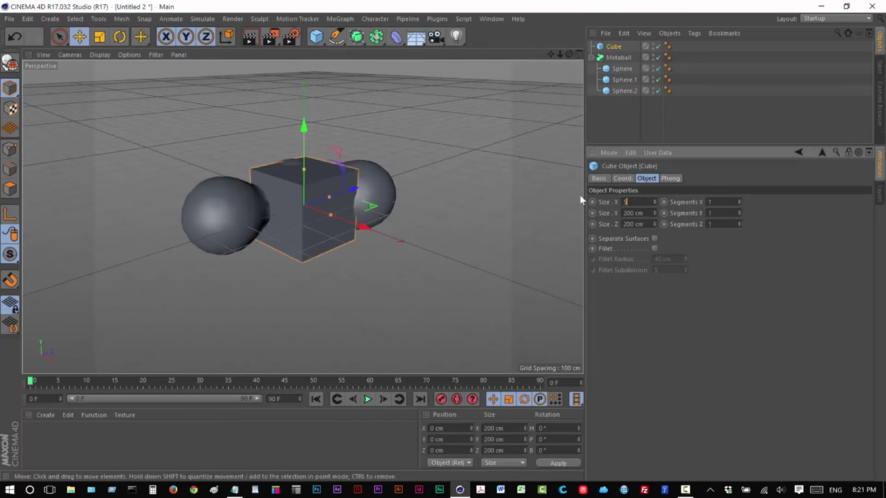
click(643, 213)
double_click(633, 213)
text(5)
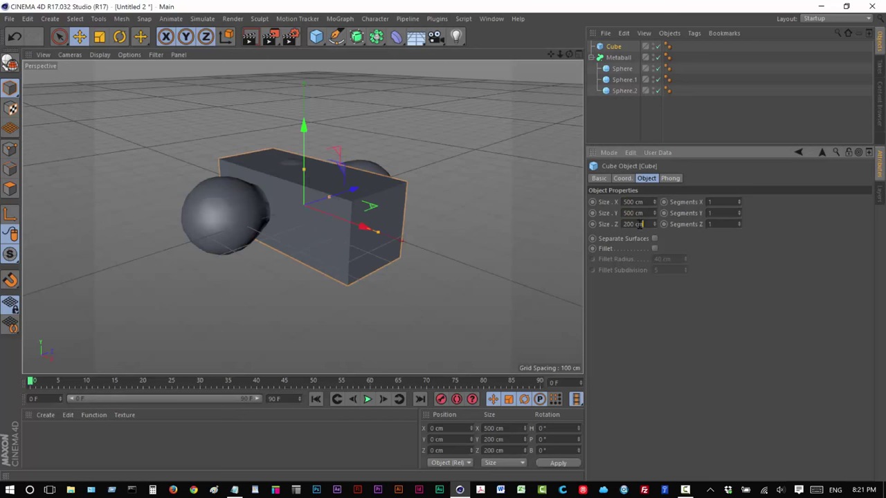
text(5)
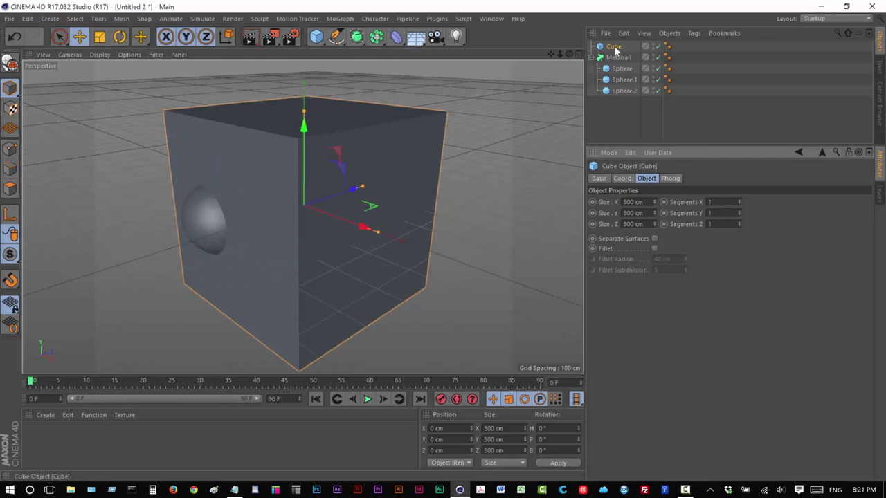
Move the cube to about X -319 cm and make it the last child of the Metaball
drag(614, 47, 613, 112)
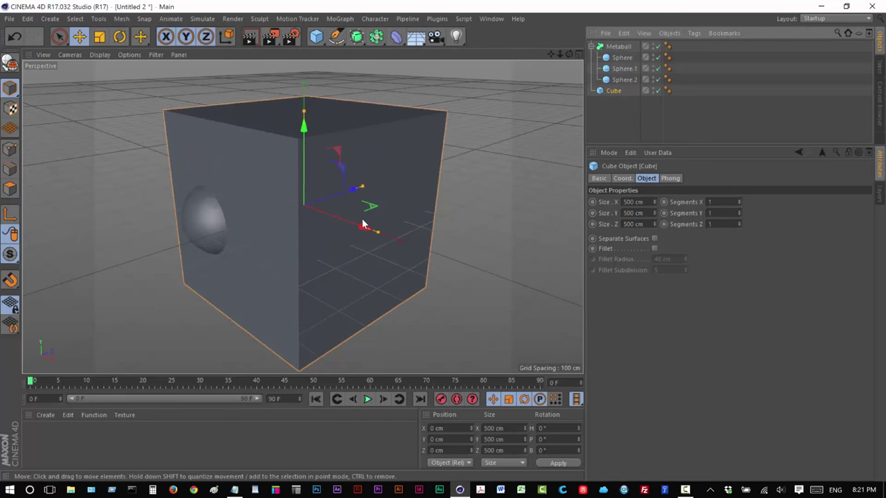
drag(364, 225, 276, 226)
drag(610, 90, 624, 84)
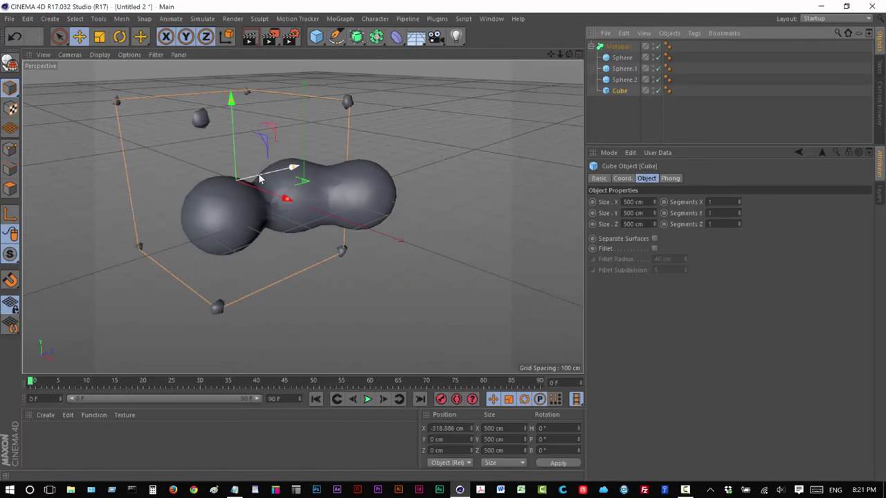
Add a Metaball tag to the cube and set the tag's type to Line
click(694, 33)
mouse_move(712, 52)
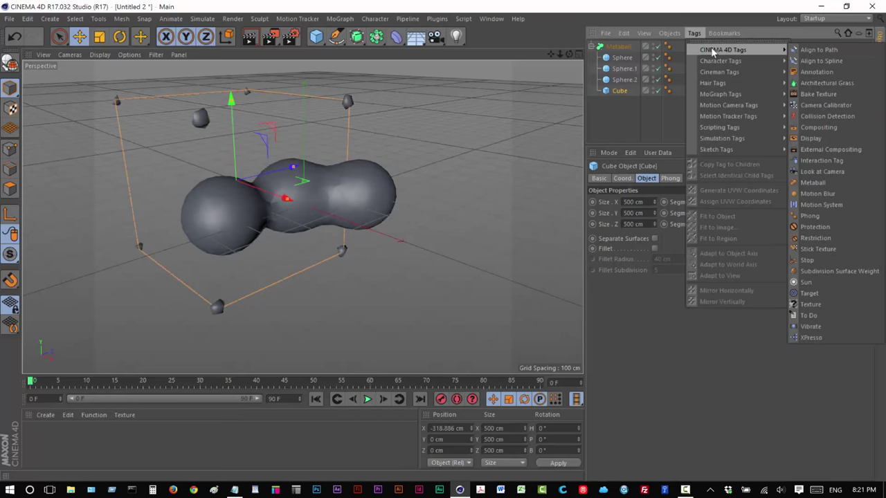
click(813, 182)
click(636, 236)
click(641, 251)
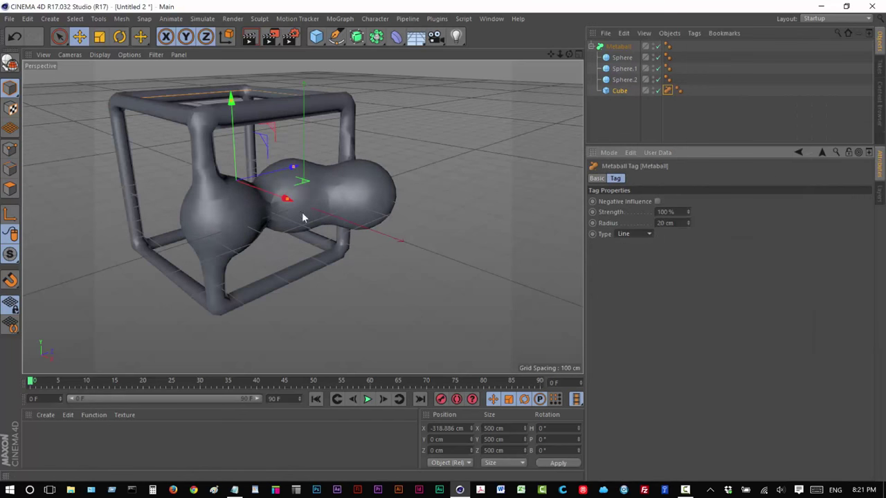
Move the cube to about Z 230 cm and stretch its Z size to about 859 cm
drag(567, 54, 597, 80)
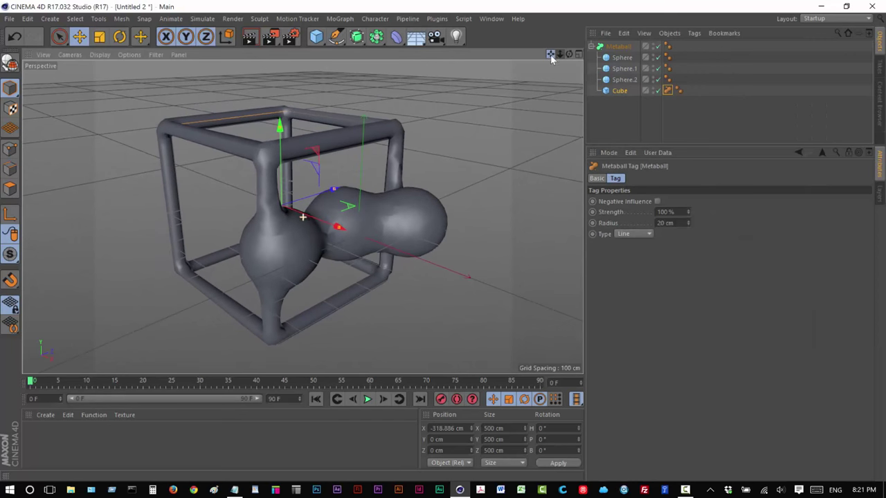
mouse_move(302, 213)
alt+mouse_down()
mouse_move(265, 217)
mouse_move(403, 202)
mouse_move(381, 218)
alt+mouse_up()
click(619, 46)
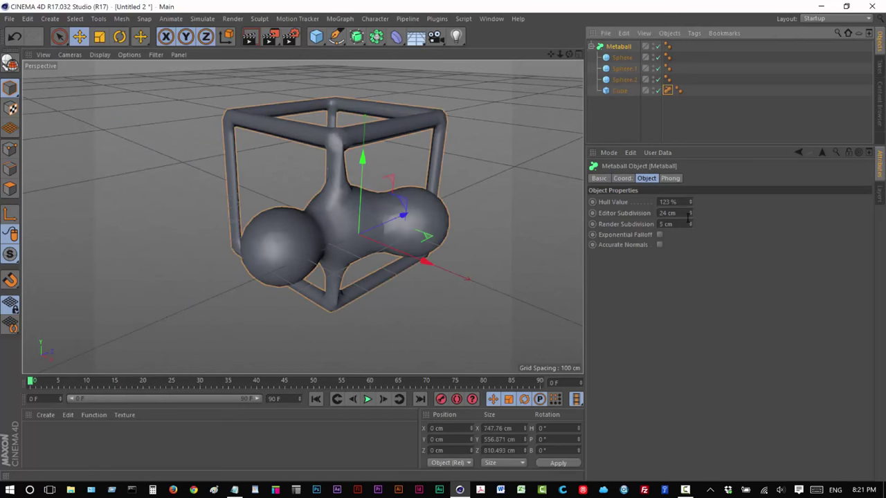
click(562, 140)
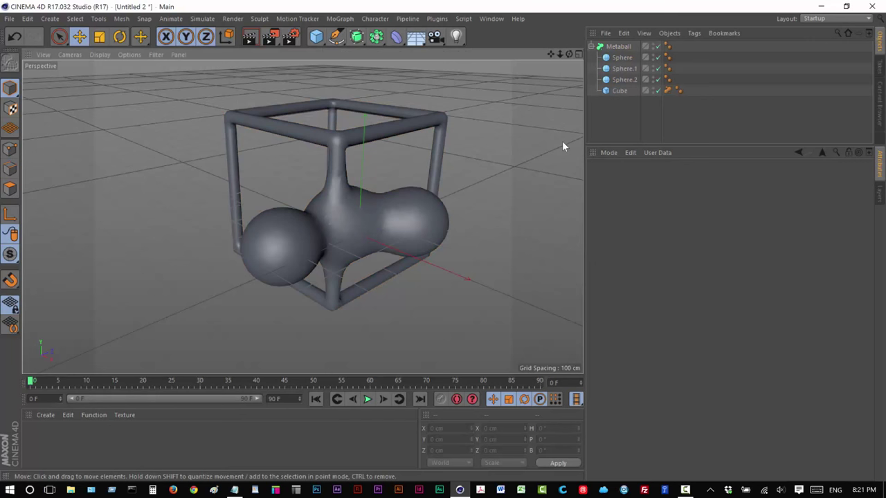
click(619, 91)
drag(382, 178, 417, 201)
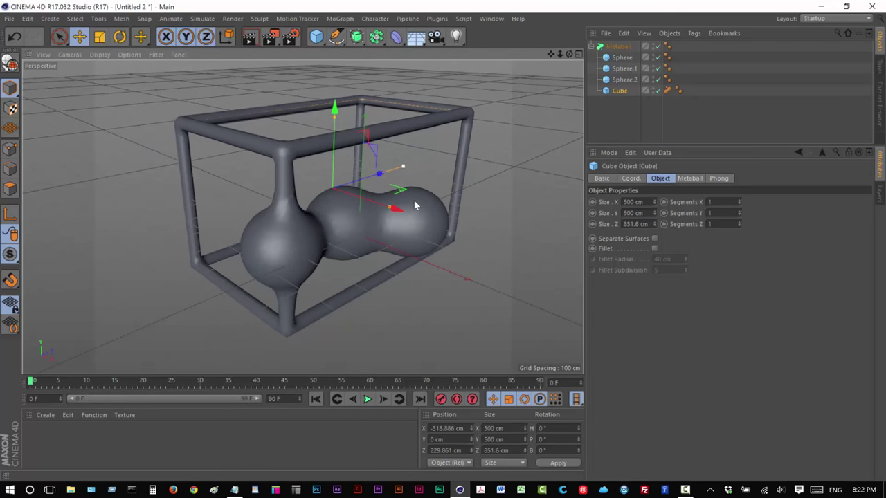
Set the cube's Metaball tag type to Triangle
click(667, 91)
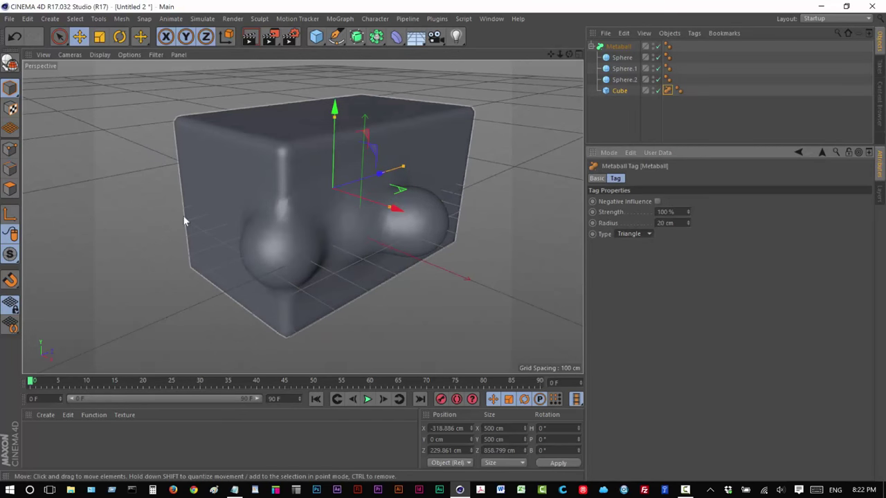
drag(398, 207, 448, 90)
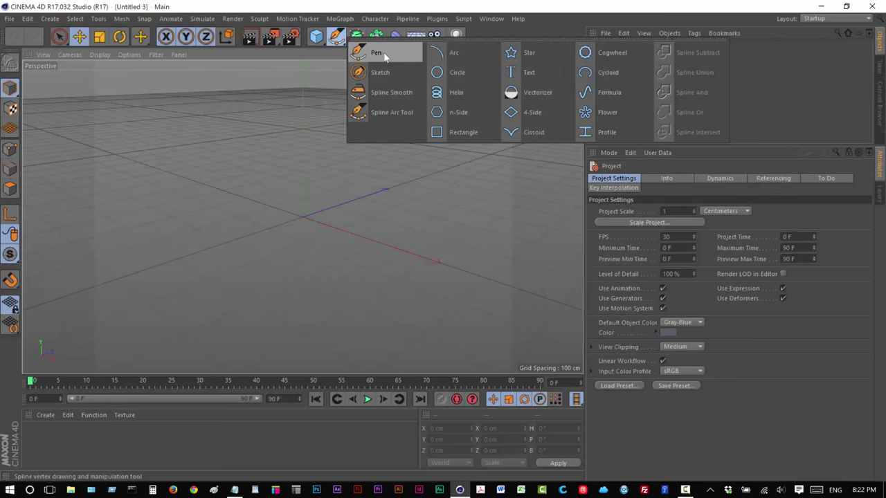
Draw a closed freeform Bezier spline of mixed straight and curved segments with the Pen tool in the new scene
click(386, 55)
click(196, 220)
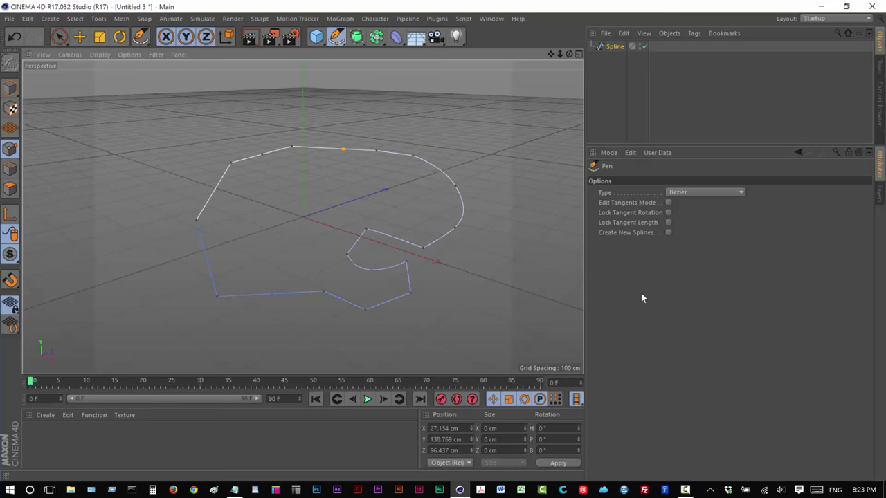
Smooth the spline's angular upper-left stretch with the Spline Smooth tool and enable the tool's Pull option
click(337, 36)
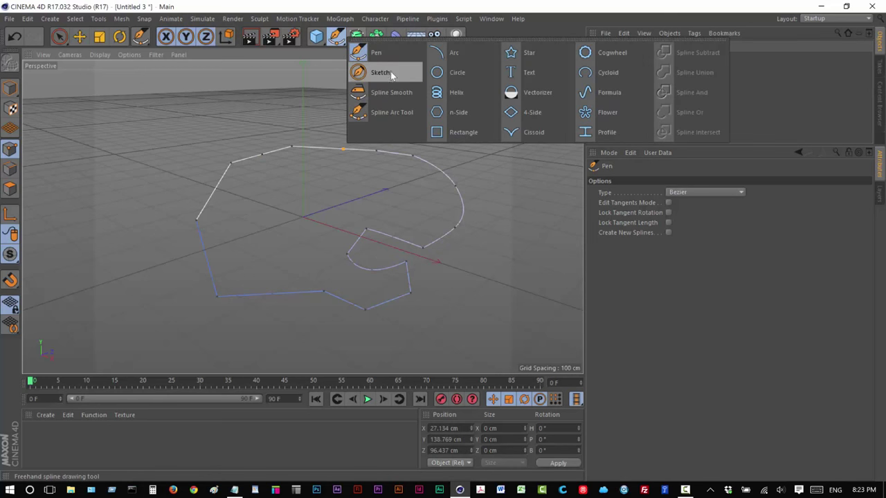
click(391, 92)
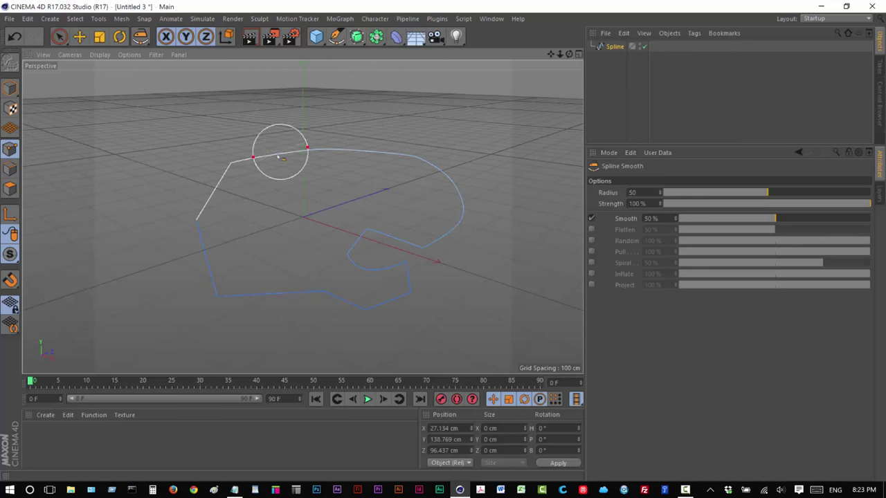
mouse_move(280, 158)
mouse_down()
mouse_move(235, 193)
mouse_move(215, 227)
mouse_move(233, 315)
mouse_up()
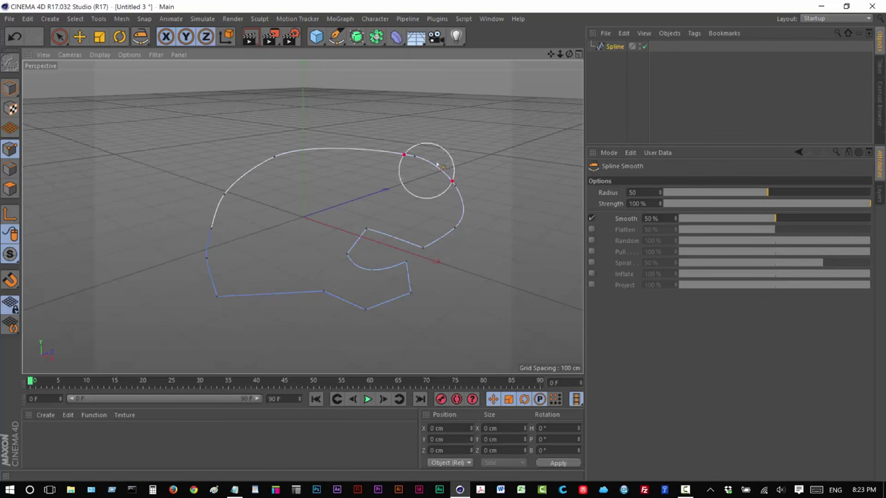
click(591, 251)
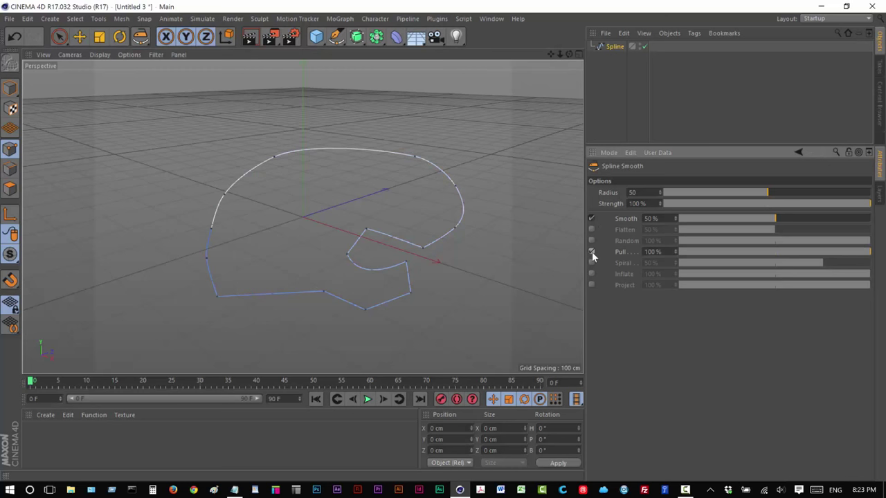
Pull the spline's outline into several spikes with Smooth disabled, and bulge its inner notch and upper edge using only Inflate at 100%
drag(231, 232, 154, 216)
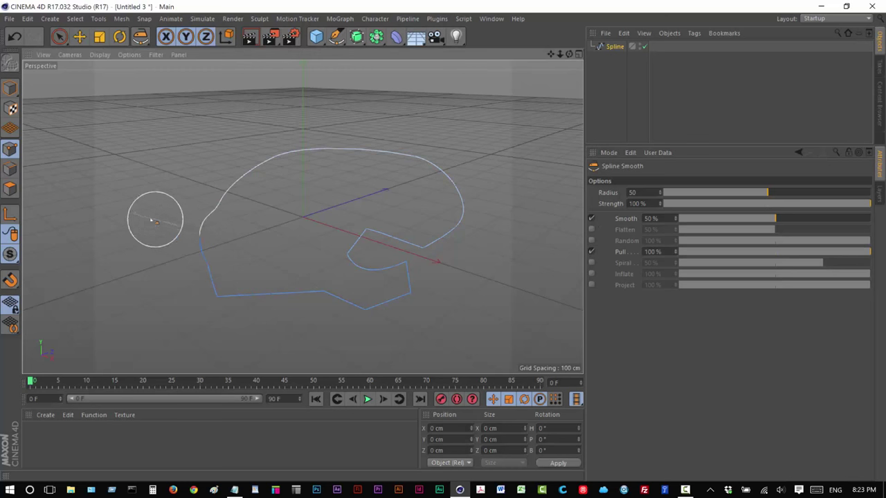
click(591, 219)
mouse_move(237, 203)
mouse_down()
mouse_move(198, 145)
mouse_move(336, 115)
mouse_move(400, 168)
mouse_move(438, 162)
mouse_move(484, 224)
mouse_up()
mouse_move(173, 228)
mouse_down()
mouse_move(163, 247)
mouse_move(247, 224)
mouse_move(245, 267)
mouse_move(302, 277)
mouse_move(319, 329)
mouse_up()
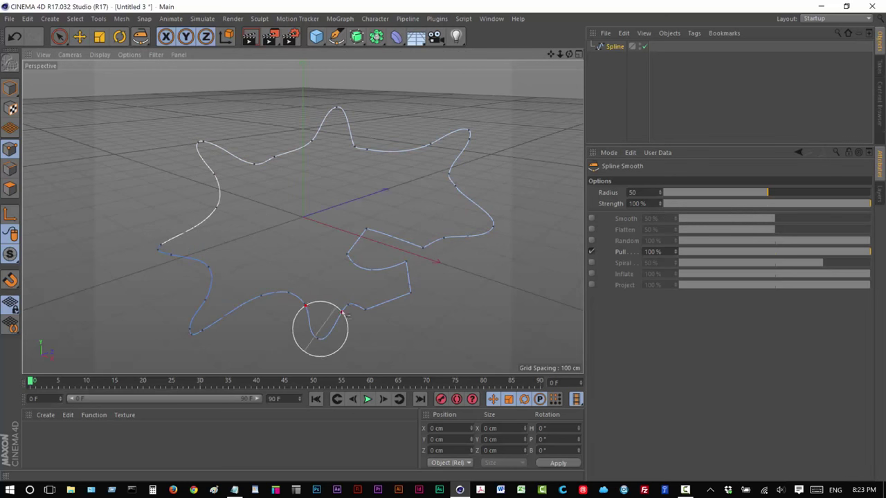
click(592, 273)
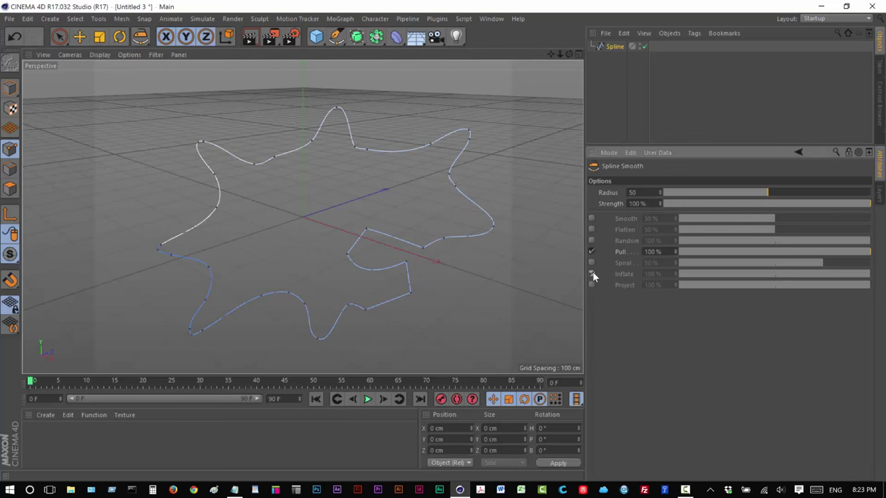
mouse_move(389, 231)
mouse_down()
mouse_move(380, 144)
mouse_move(283, 158)
mouse_move(296, 132)
mouse_up()
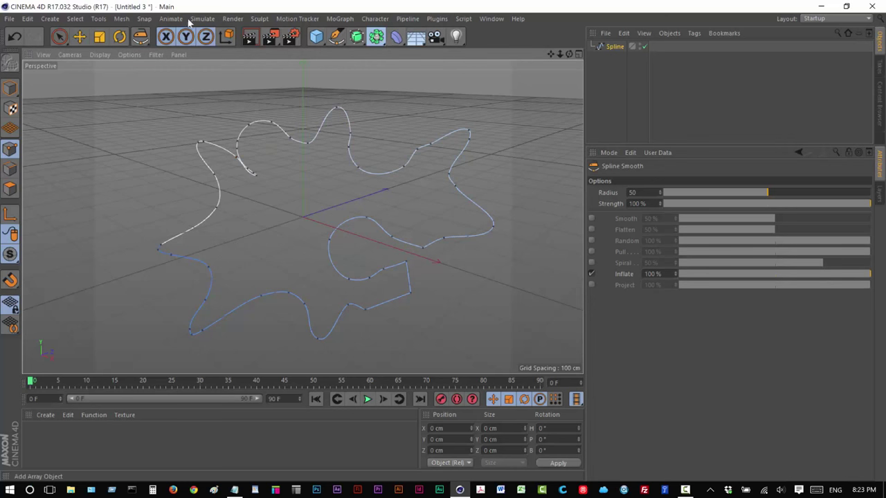
Add an Extrude generator as the parent of the spline and select the spline inside it
click(376, 36)
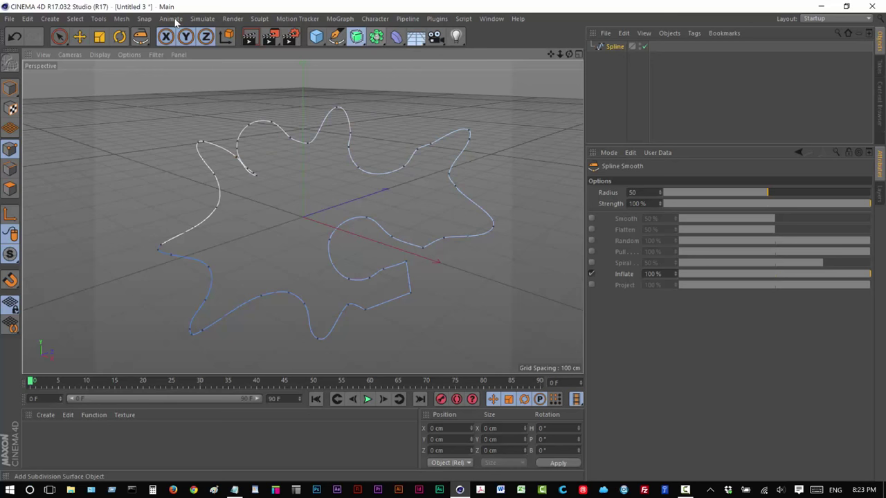
click(356, 36)
alt+click(493, 52)
drag(614, 58, 621, 50)
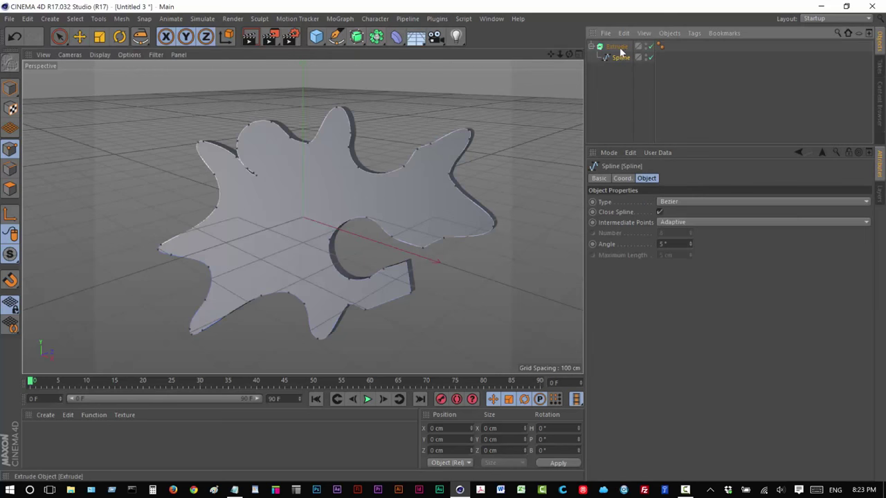
Brush Inflate strokes along the upper and left edges of the extruded spline to reshape its outline
mouse_move(367, 150)
mouse_down()
mouse_move(348, 122)
mouse_move(331, 124)
mouse_up()
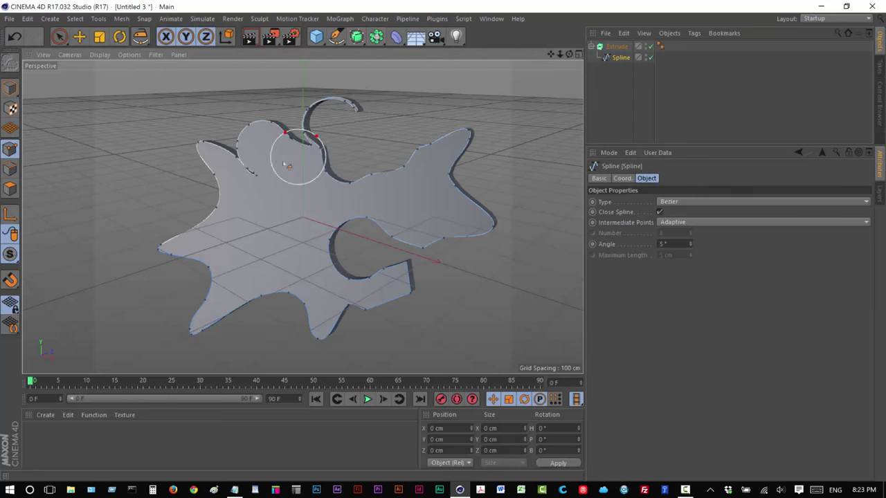
drag(216, 188, 263, 242)
mouse_move(359, 191)
mouse_down()
mouse_move(390, 172)
mouse_move(410, 195)
mouse_up()
drag(405, 154, 403, 214)
drag(275, 169, 264, 98)
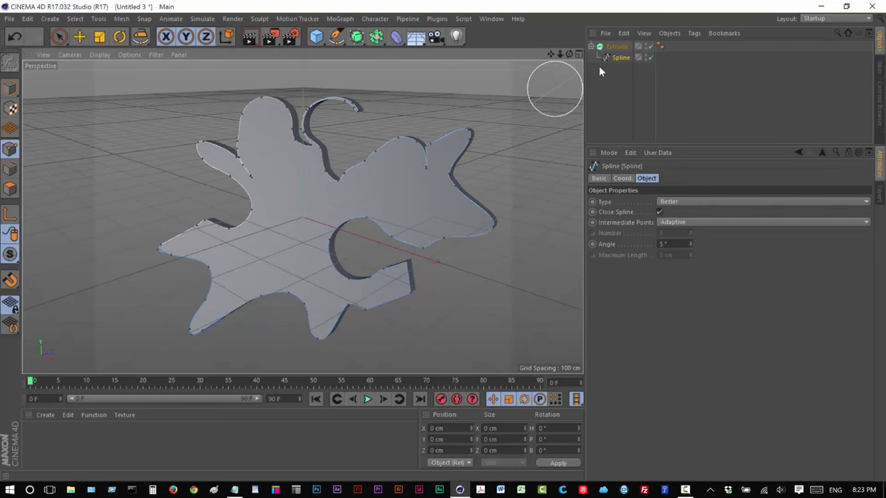
Turn off Inflate in the Spline Smooth options and disable the Extrude generator
click(335, 36)
click(390, 94)
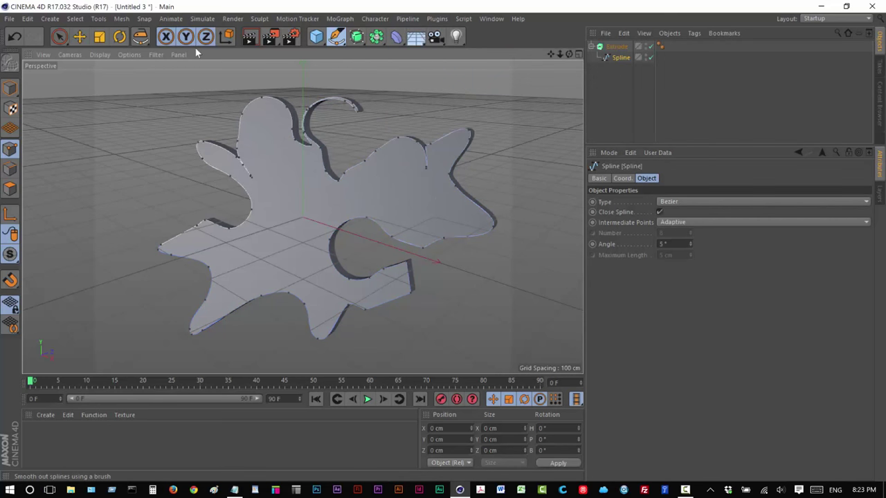
click(590, 273)
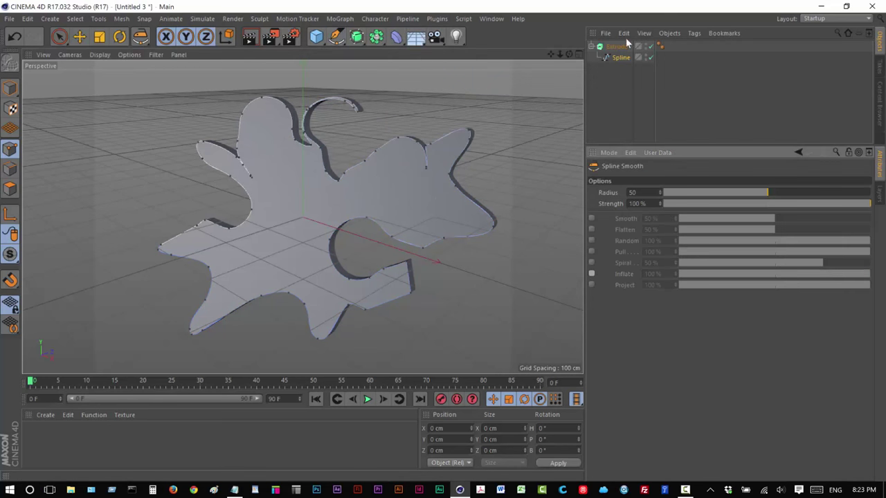
click(650, 46)
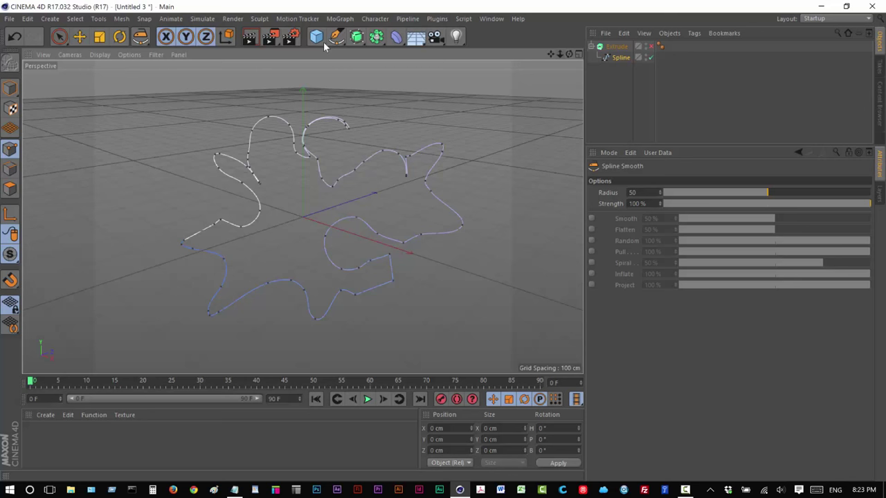
Add a sphere with a radius of 248 cm and move it back behind the spline
drag(316, 36, 477, 56)
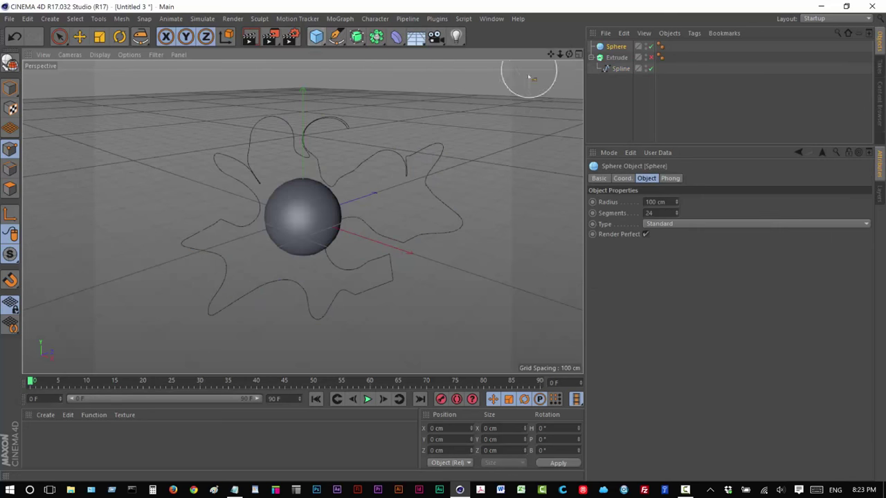
click(569, 53)
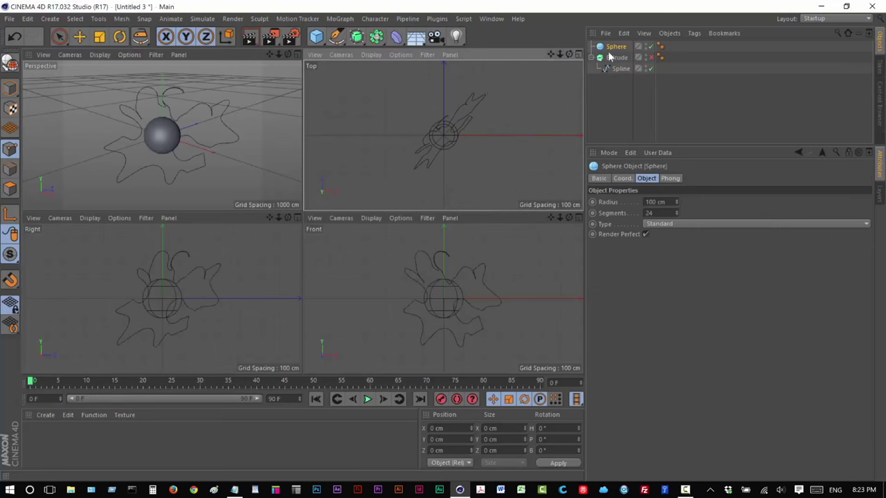
drag(676, 202, 562, 153)
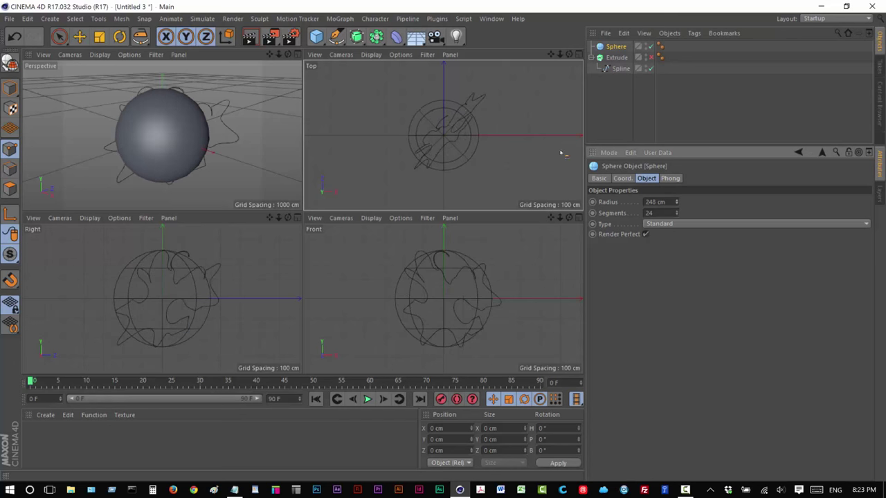
key(e)
drag(473, 135, 326, 65)
click(297, 55)
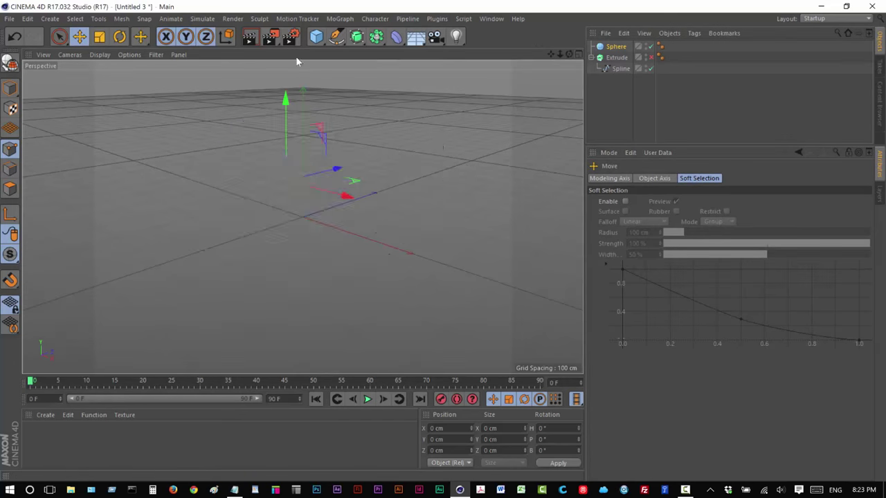
mouse_move(569, 54)
mouse_down()
mouse_move(578, 43)
mouse_move(553, 28)
mouse_move(562, 43)
mouse_up()
Project the spline's upper stretches onto the sphere with the Spline Smooth tool's Project option at 100%
click(620, 68)
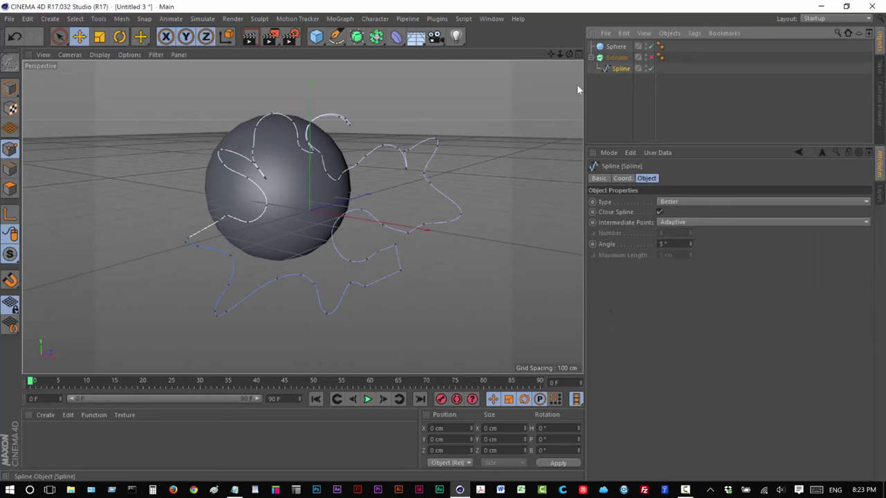
click(335, 36)
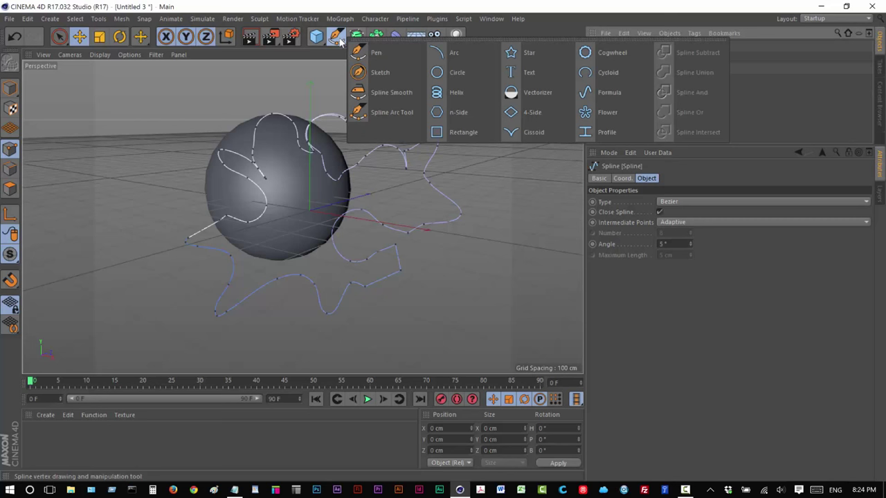
click(391, 92)
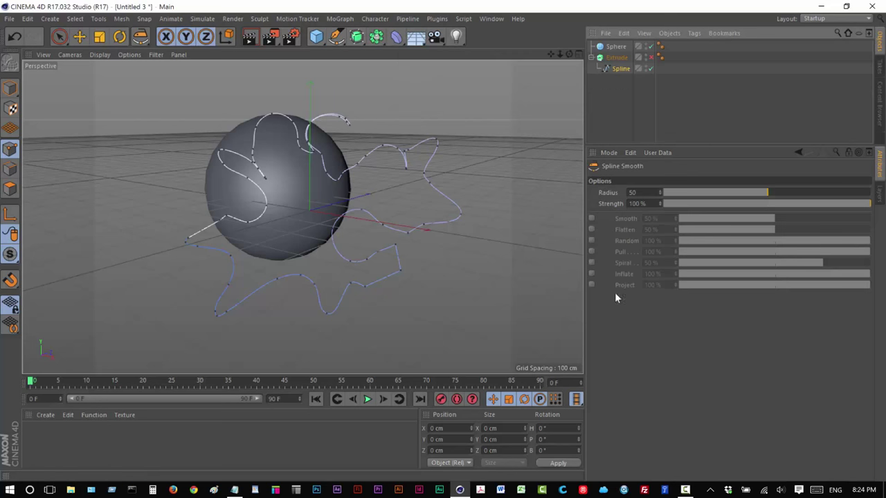
mouse_move(233, 213)
mouse_down()
mouse_move(276, 103)
mouse_move(334, 129)
mouse_move(224, 228)
mouse_move(300, 121)
mouse_move(332, 138)
mouse_up()
mouse_move(568, 54)
mouse_down()
mouse_move(642, 60)
mouse_move(591, 52)
mouse_move(354, 203)
mouse_up()
mouse_move(399, 244)
mouse_down()
mouse_move(277, 208)
mouse_move(297, 270)
mouse_move(198, 203)
mouse_move(449, 97)
mouse_up()
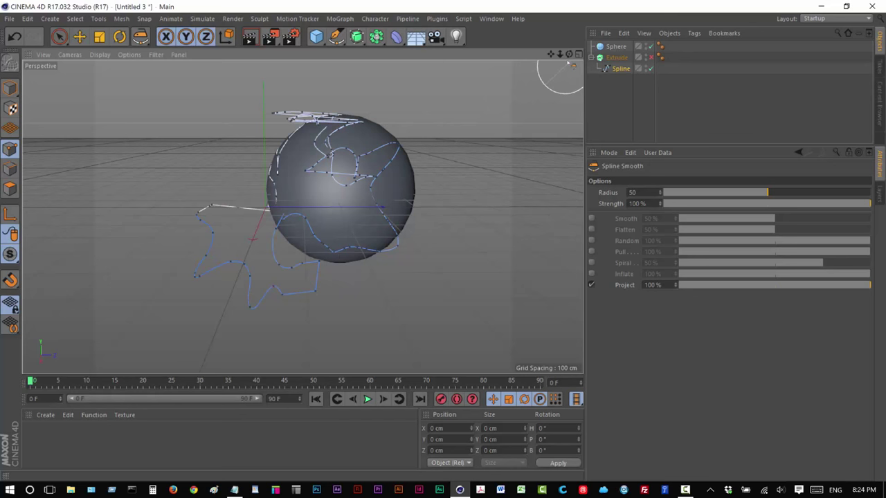
Brush more Project strokes over the spline's points near the top of the sphere, working from several viewing angles
mouse_move(568, 54)
mouse_down()
mouse_move(685, 73)
mouse_move(569, 97)
mouse_move(505, 87)
mouse_up()
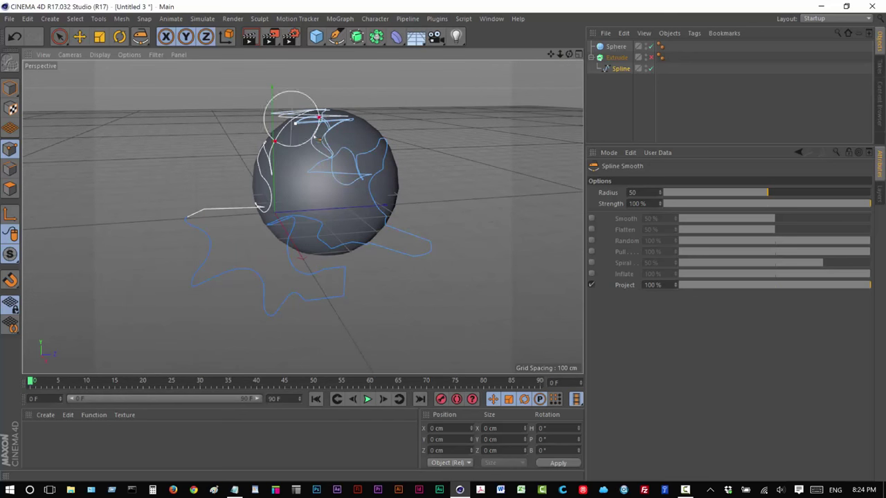
drag(350, 129, 555, 89)
mouse_move(568, 54)
mouse_down()
mouse_move(741, 57)
mouse_move(457, 56)
mouse_move(609, 57)
mouse_move(574, 90)
mouse_up()
drag(301, 115, 275, 122)
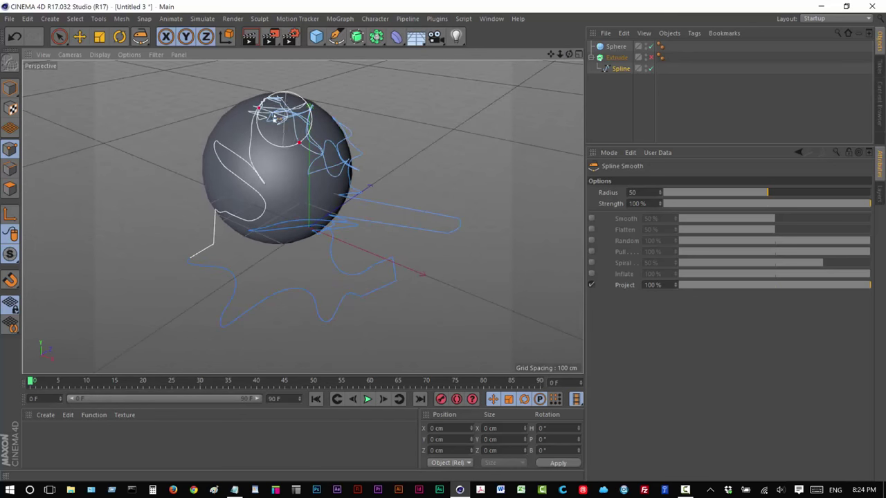
drag(569, 54, 353, 34)
drag(515, 70, 569, 58)
Close the current spline project without saving it to get an empty scene
click(11, 19)
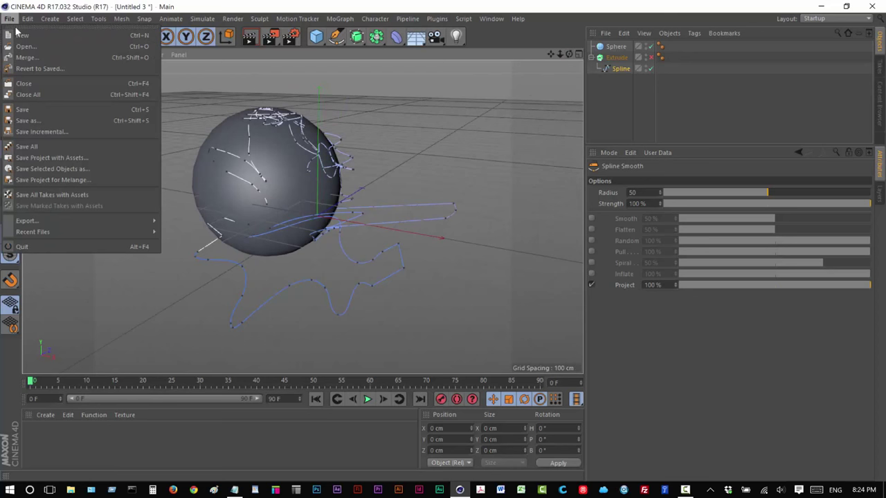
click(34, 84)
click(454, 292)
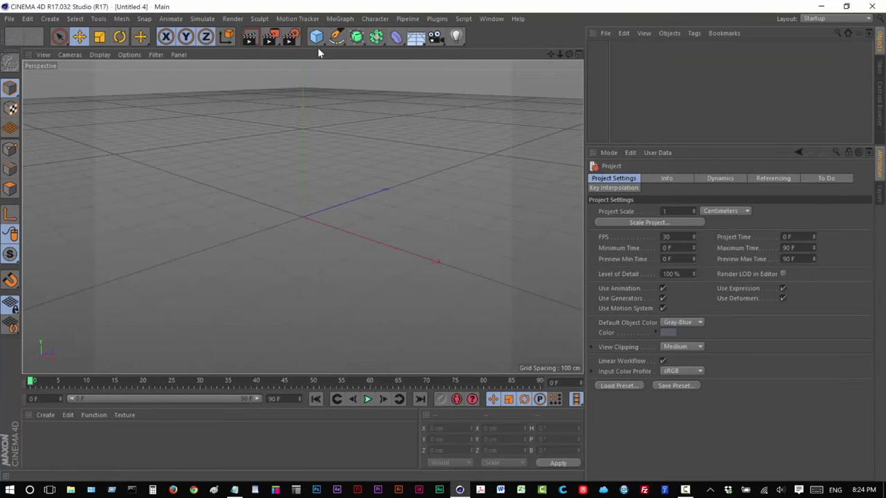
Add a cube and a MoGraph Cloner to the new scene
drag(318, 39, 411, 54)
click(356, 36)
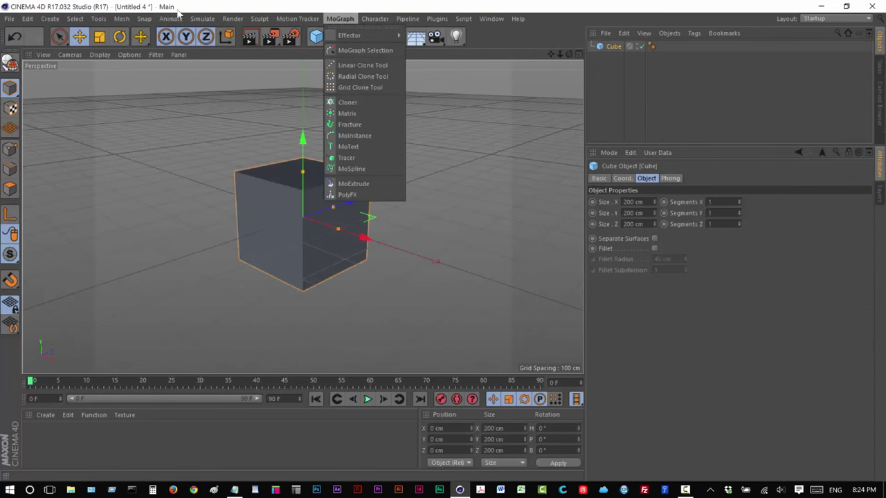
click(346, 103)
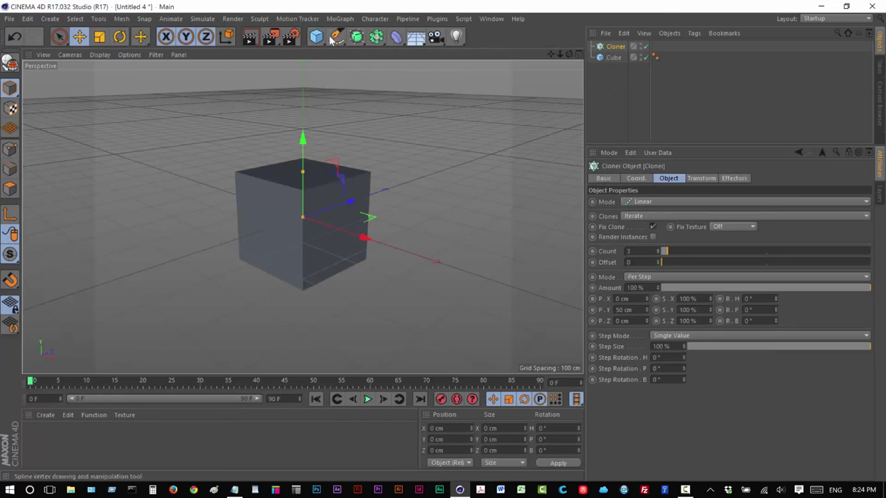
Add a sphere as the child of the Cloner and delete the cube
drag(316, 36, 533, 53)
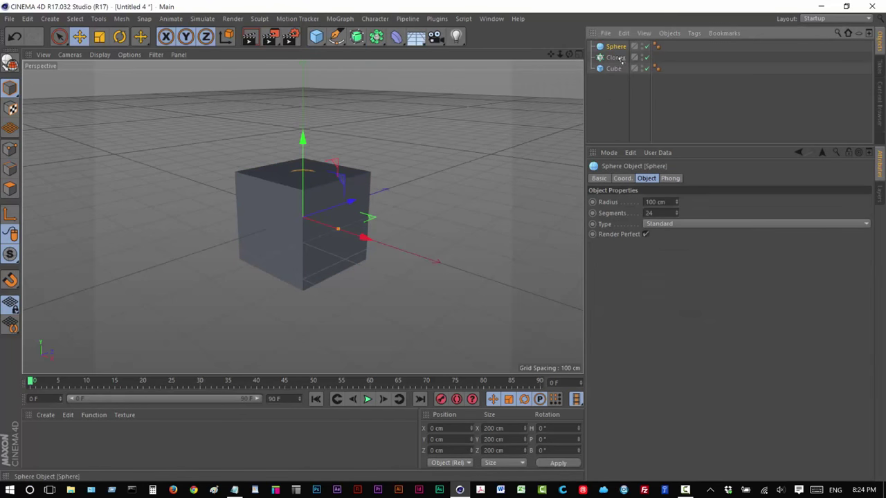
drag(620, 60, 618, 59)
click(614, 68)
key(Delete)
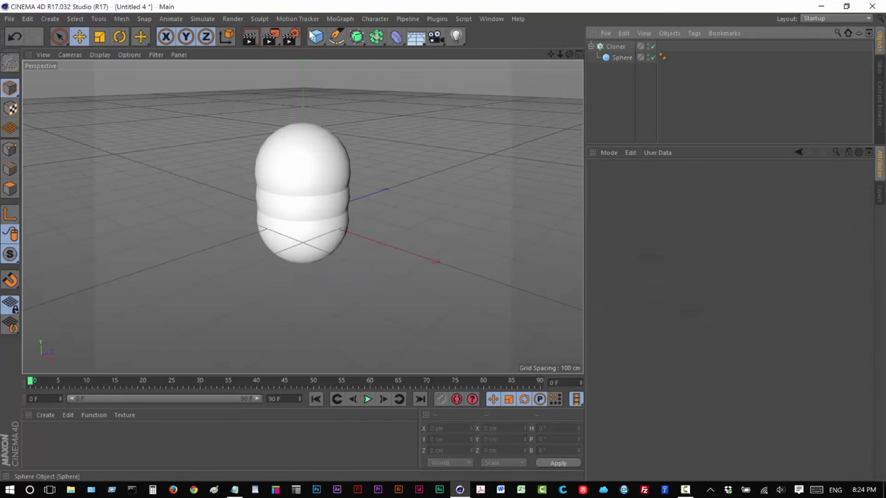
Set the sphere's radius to 8 cm and the Cloner's mode to Grid Array
click(621, 57)
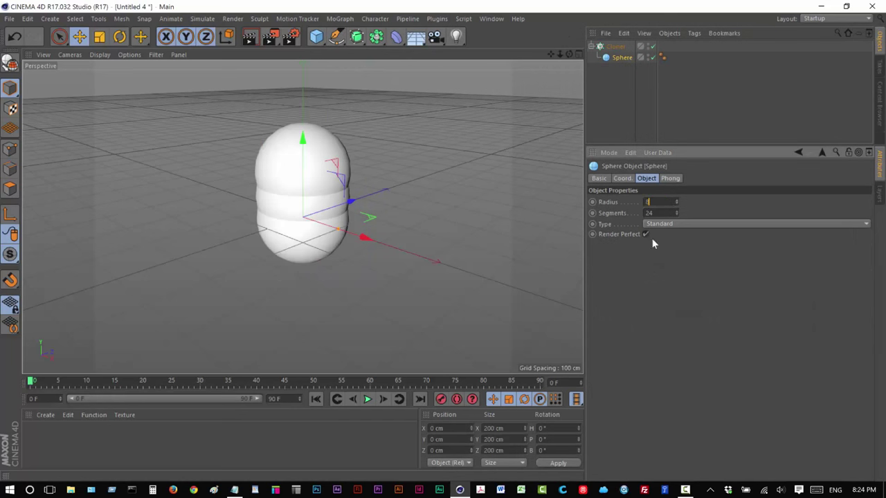
key(Return)
click(615, 47)
click(657, 201)
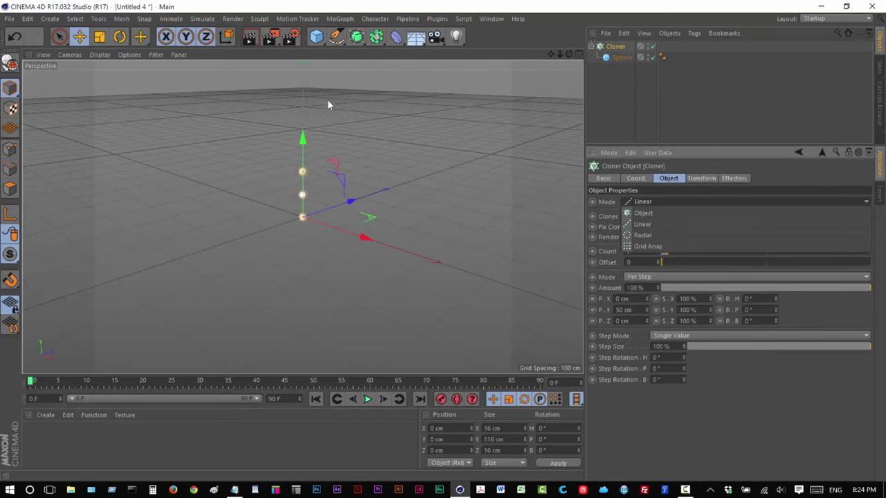
click(664, 246)
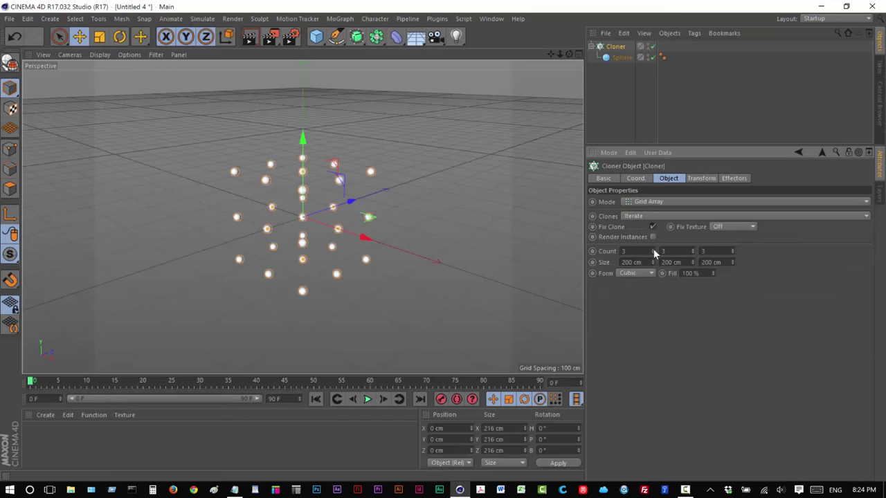
Set the Cloner's grid count to 4 in all three directions
click(652, 249)
click(692, 249)
click(732, 249)
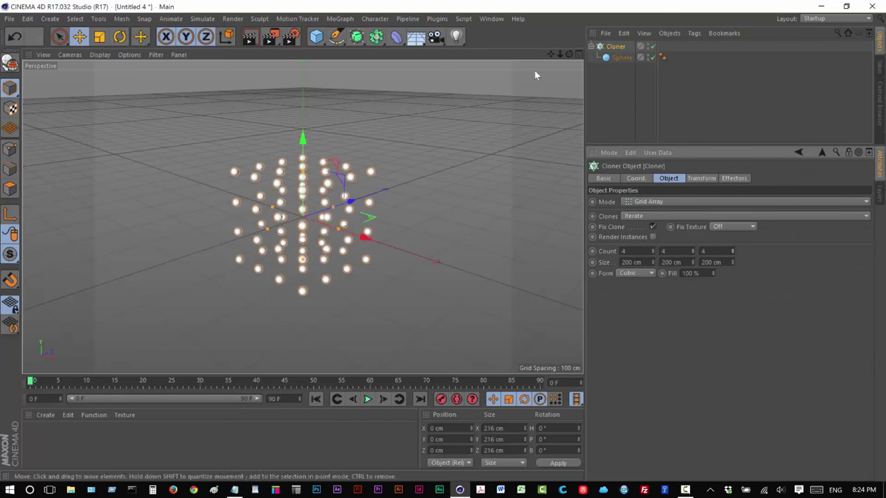
Create a new material, apply it to the Cloner, and open the material's color settings
drag(560, 54, 574, 69)
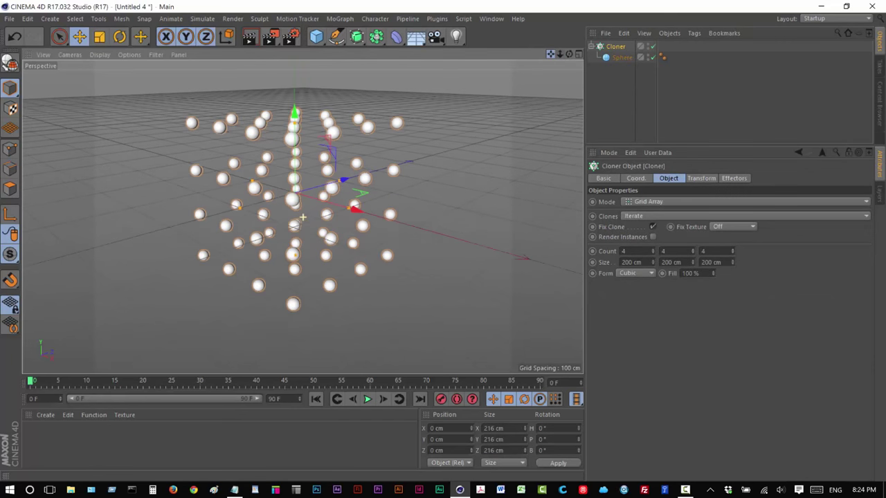
click(45, 414)
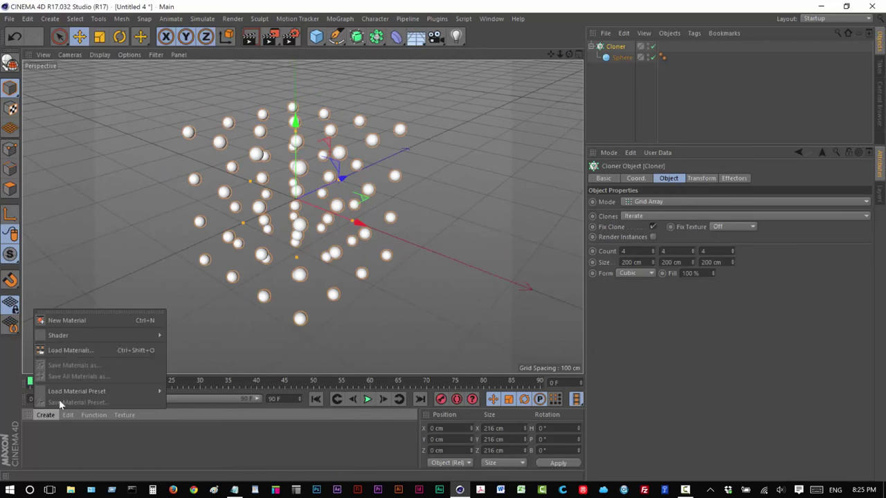
click(69, 317)
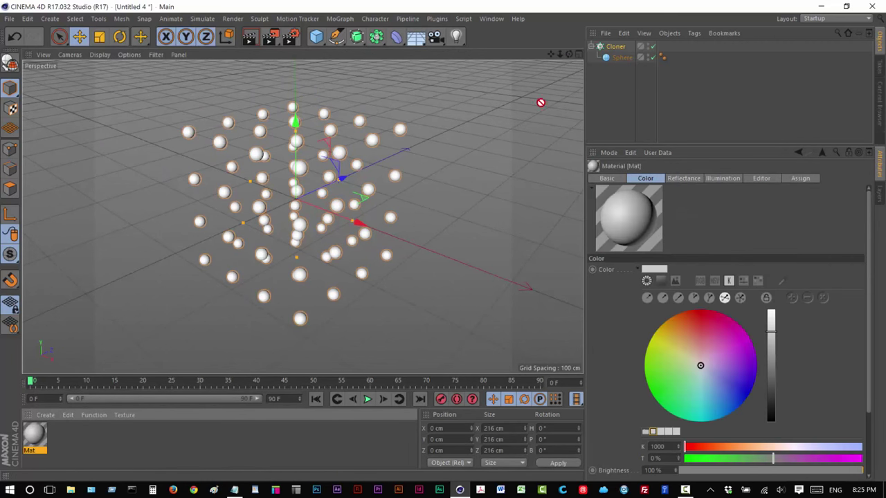
drag(622, 50, 623, 49)
double_click(662, 46)
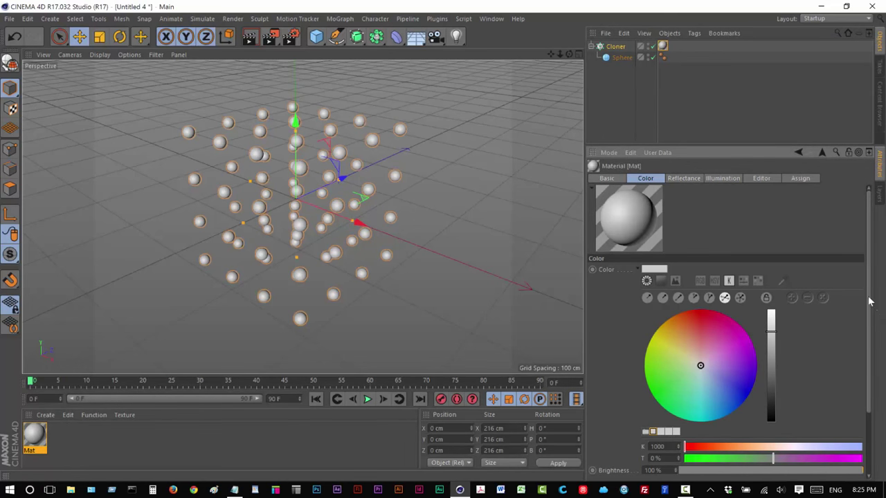
Load the Variation effect shader as the material's color texture and open the shader's settings
drag(870, 301, 872, 364)
click(650, 405)
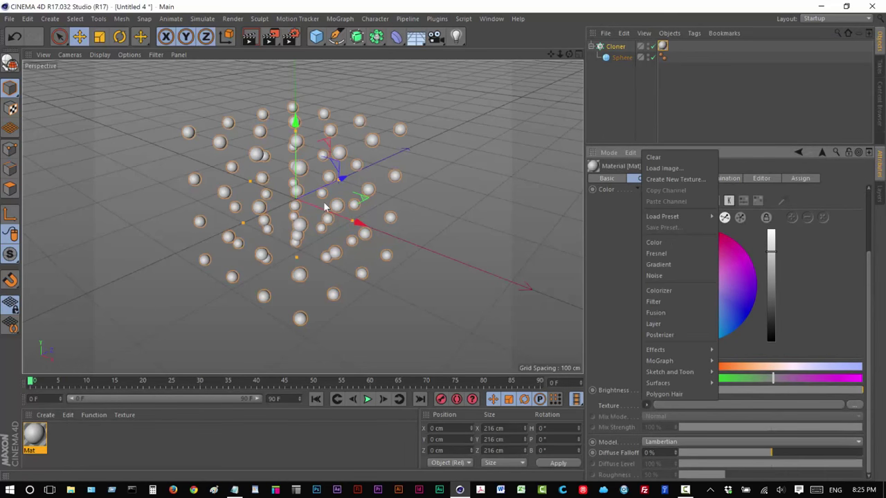
mouse_move(691, 346)
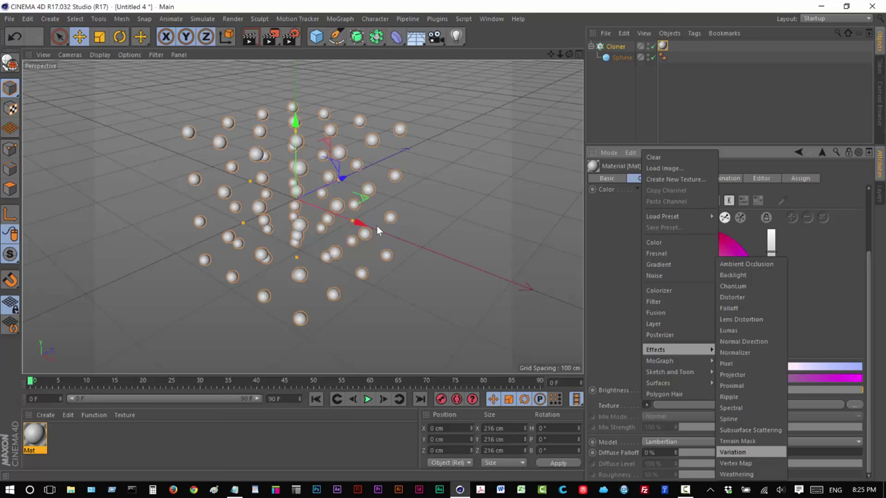
click(732, 452)
click(716, 418)
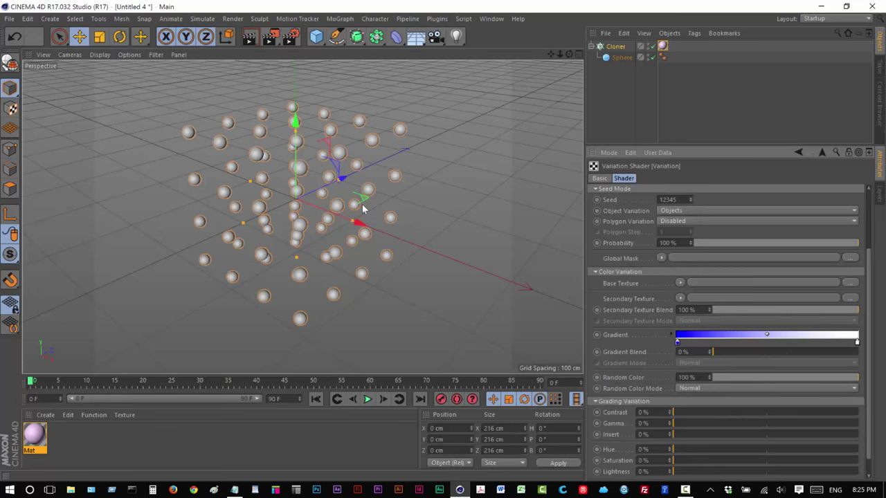
Render the sphere grid in the viewport, first from the current distance and again from closer up
drag(868, 322, 879, 253)
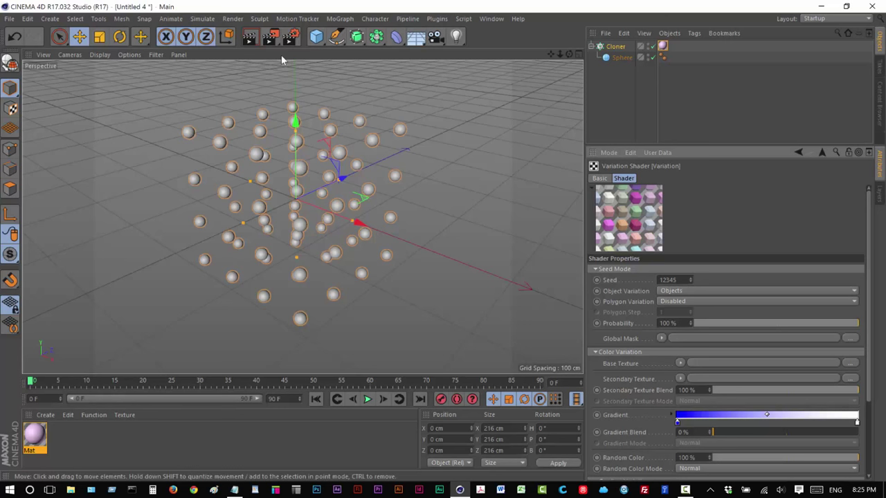
click(249, 37)
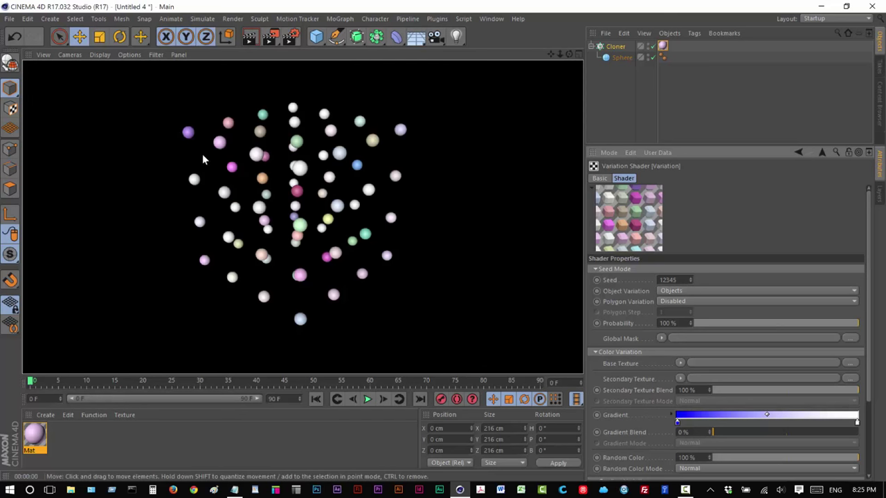
drag(560, 54, 581, 54)
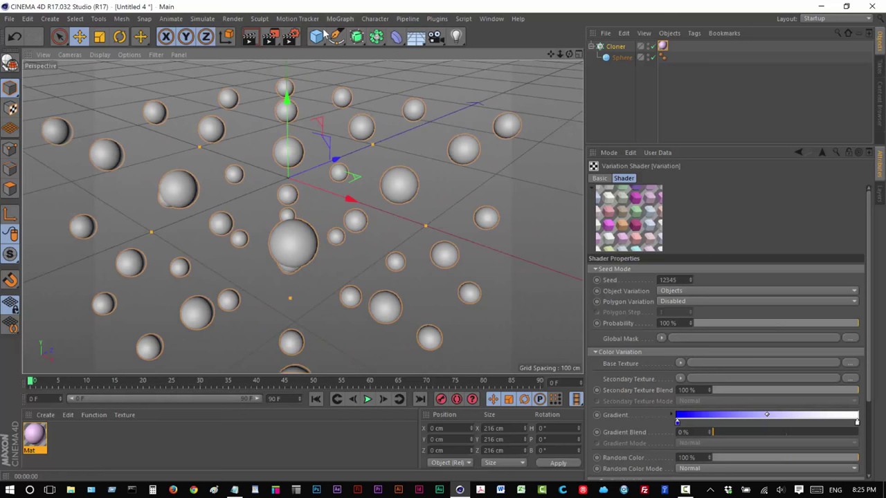
click(250, 37)
key(ctrl+r)
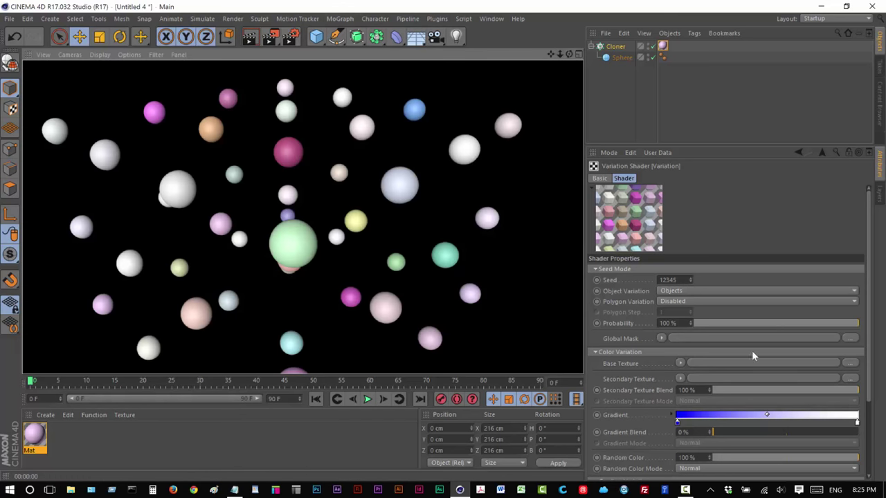
Check which Object Variation modes the Variation shader offers
drag(869, 363, 879, 381)
click(713, 272)
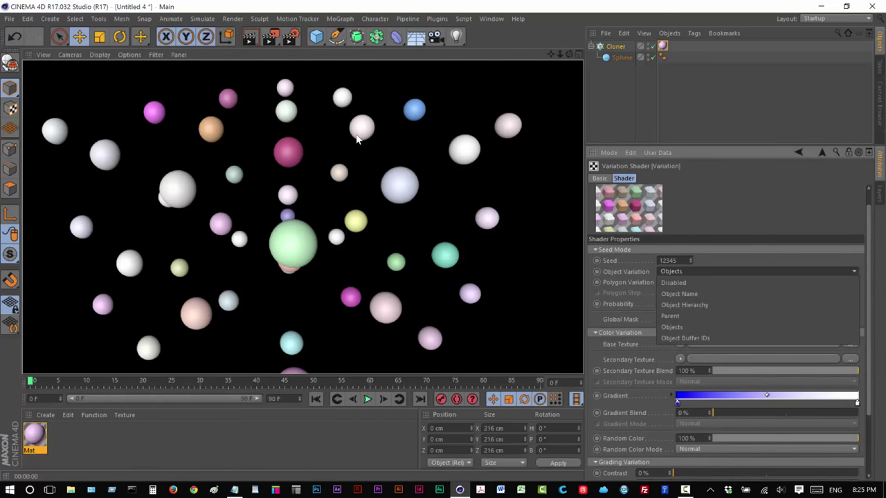
click(724, 263)
Move the gradient's blue knot to about 31%, expand the gradient settings and load a blue-to-purple gradient preset
drag(683, 405, 731, 406)
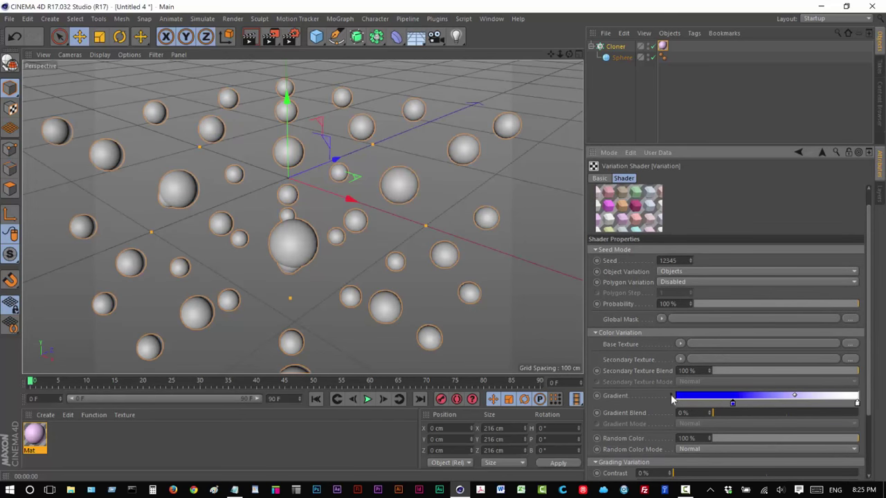
click(670, 397)
scroll(698, 388, down, 2)
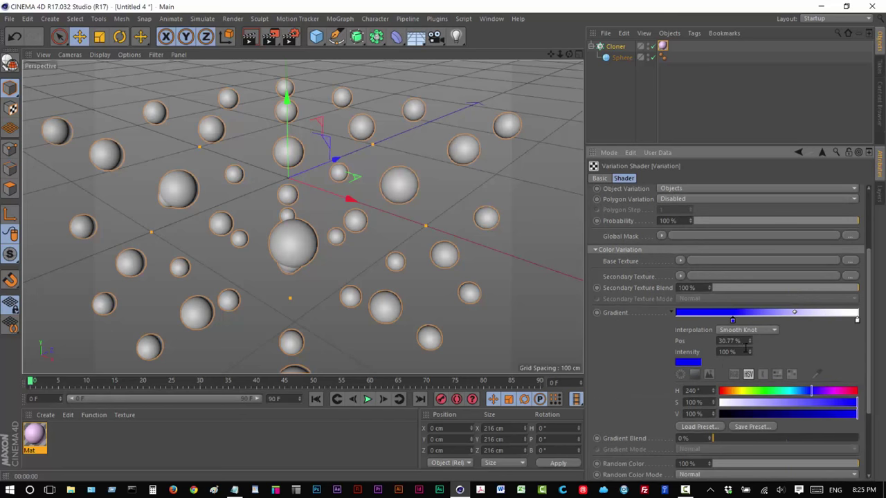
click(712, 429)
click(713, 258)
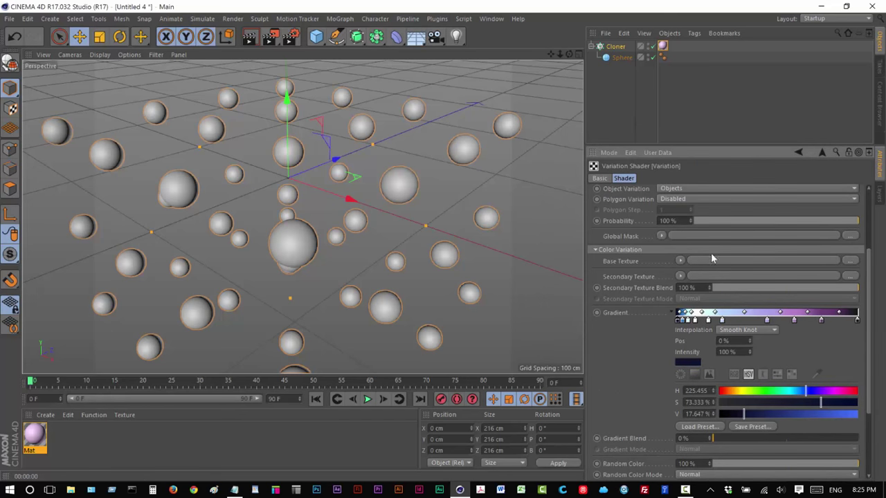
Load the Rastafari preset into the Variation shader's gradient
click(708, 429)
drag(759, 251, 766, 319)
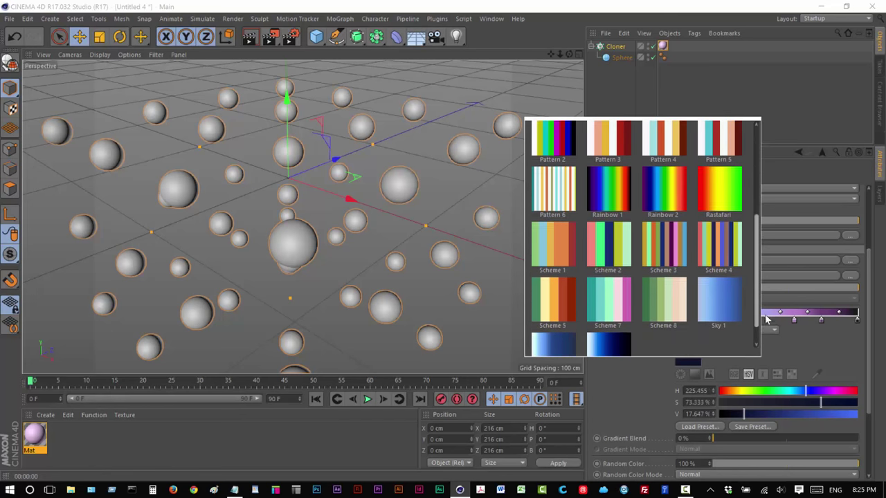
click(719, 198)
click(670, 317)
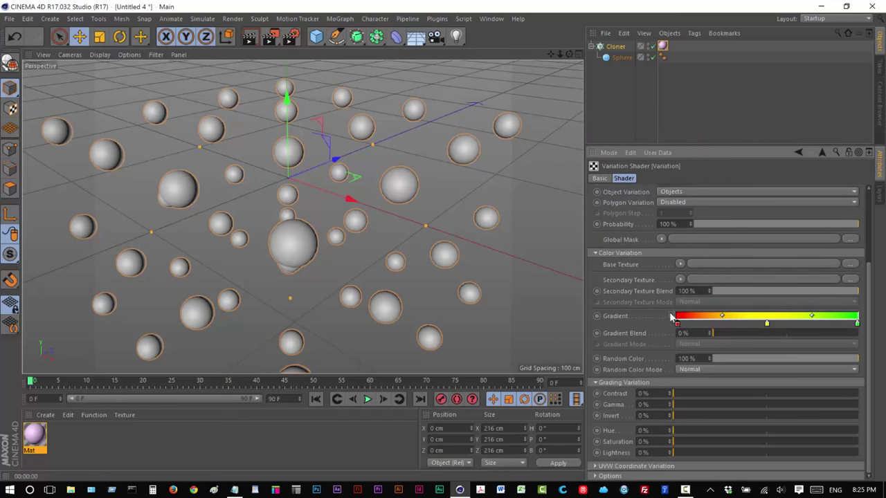
click(673, 316)
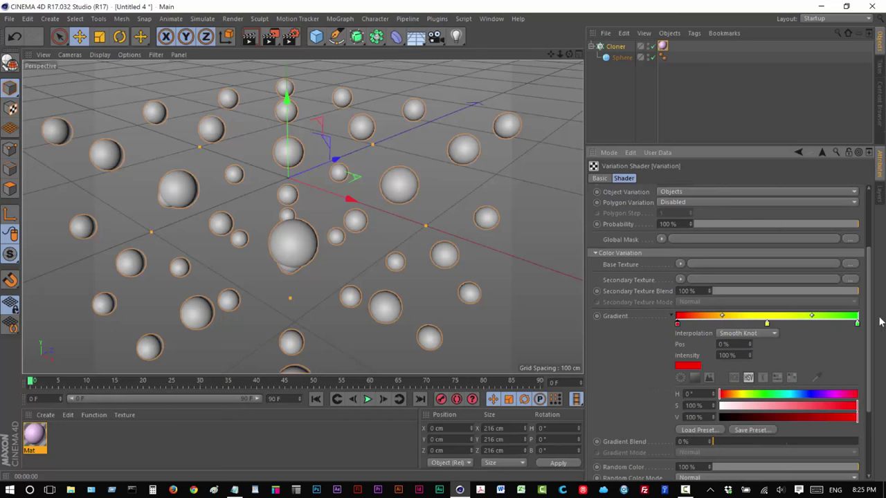
Render the viewport to check the spheres with the red-yellow-green gradient
drag(869, 320, 868, 263)
click(249, 37)
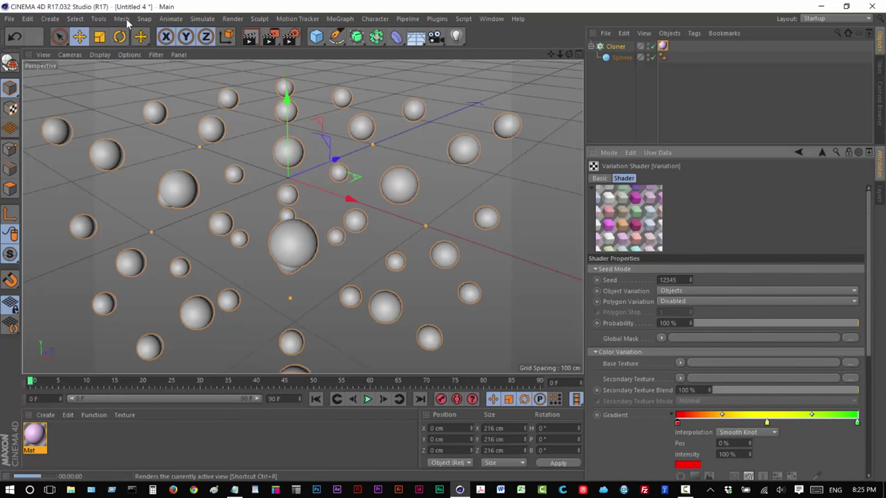
key(ctrl+r)
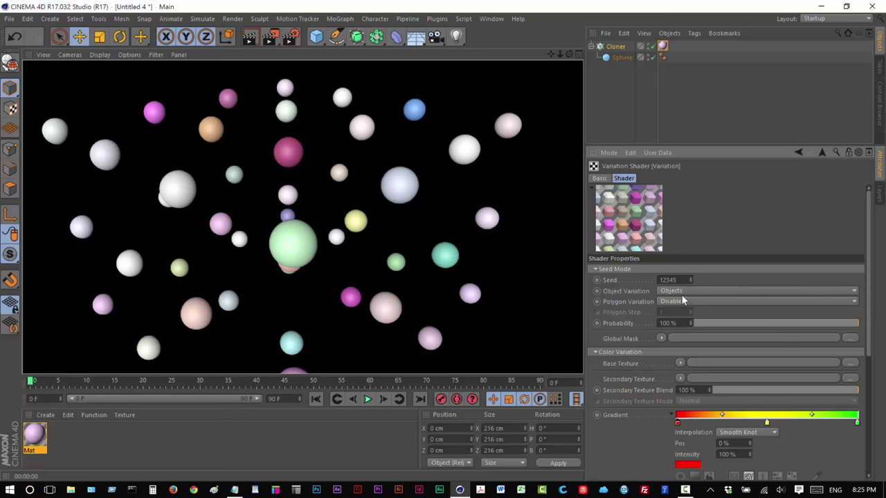
Try the shader's Probability at 45% in a render, and return it to 100% with another render
drag(756, 329, 768, 326)
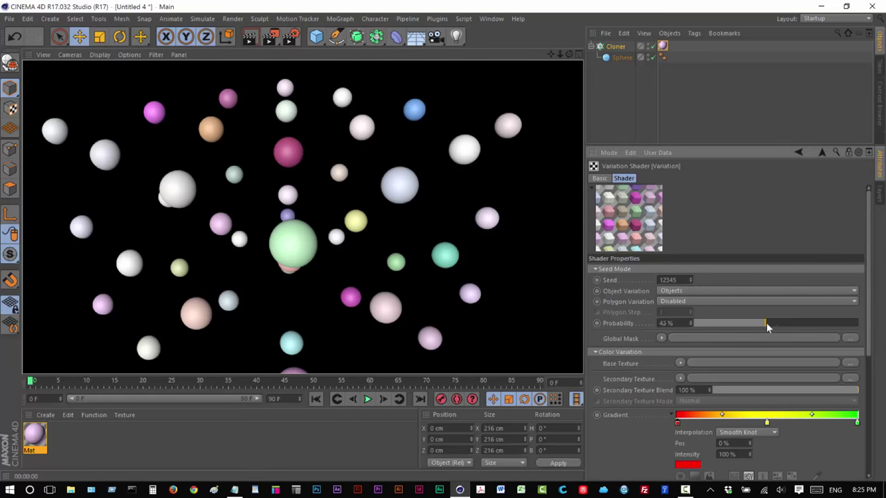
key(ctrl+r)
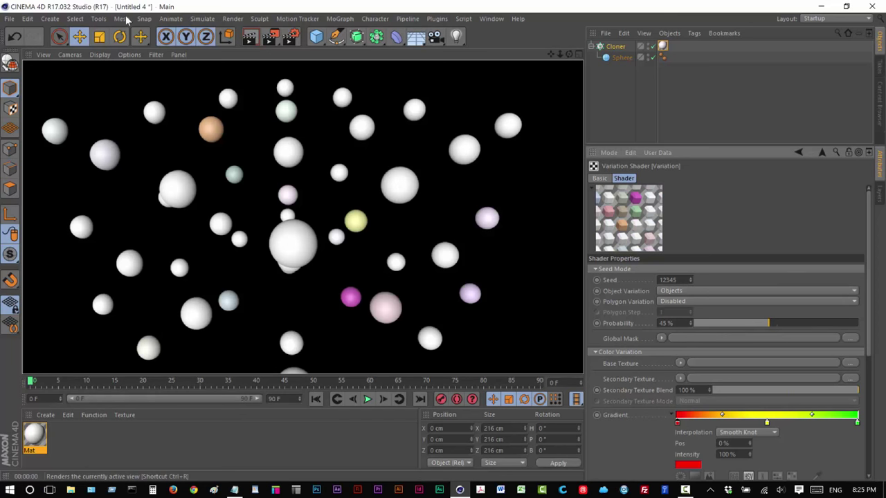
drag(764, 325, 873, 332)
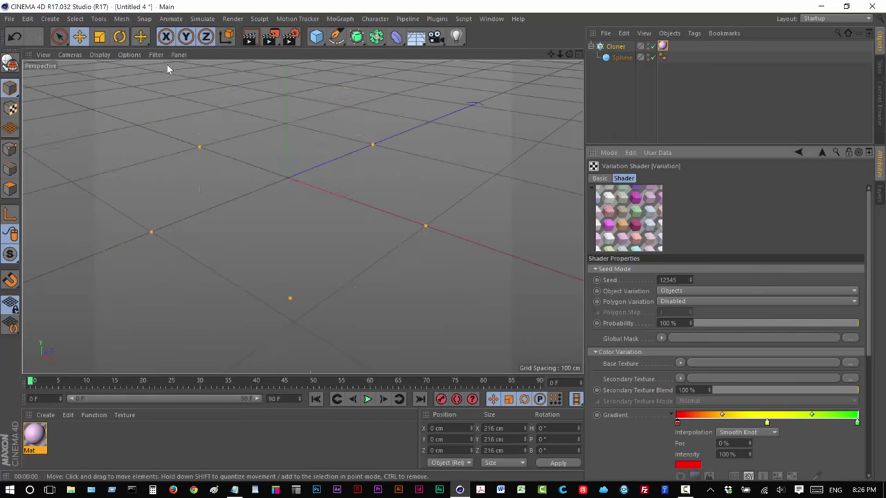
key(ctrl+r)
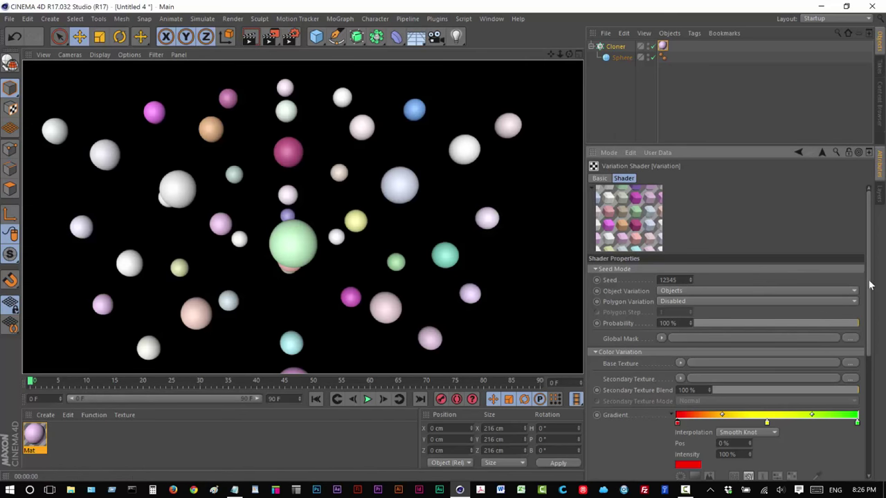
mouse_move(869, 277)
mouse_down()
mouse_move(884, 414)
mouse_move(872, 266)
mouse_up()
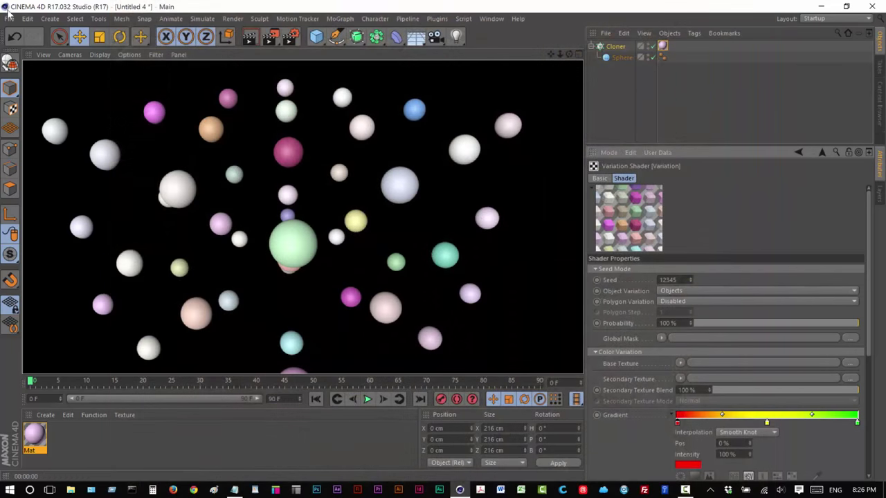
Close the sphere grid project without saving its changes
click(9, 19)
click(43, 94)
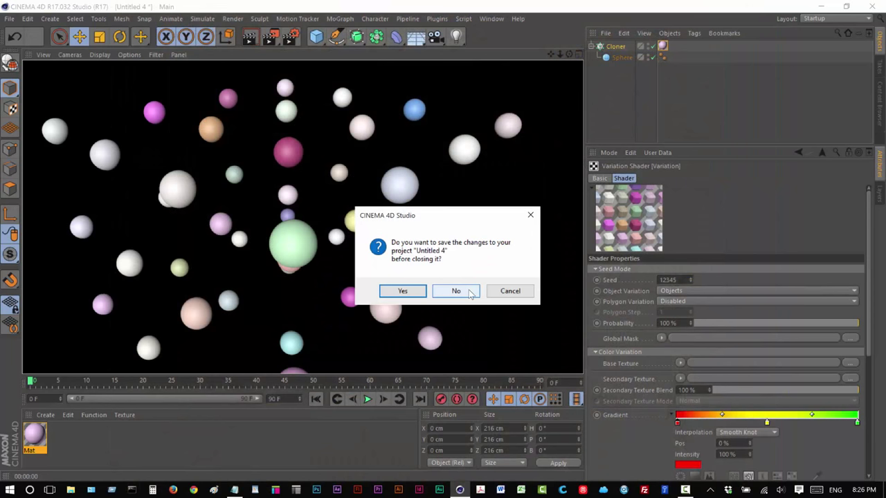
click(455, 290)
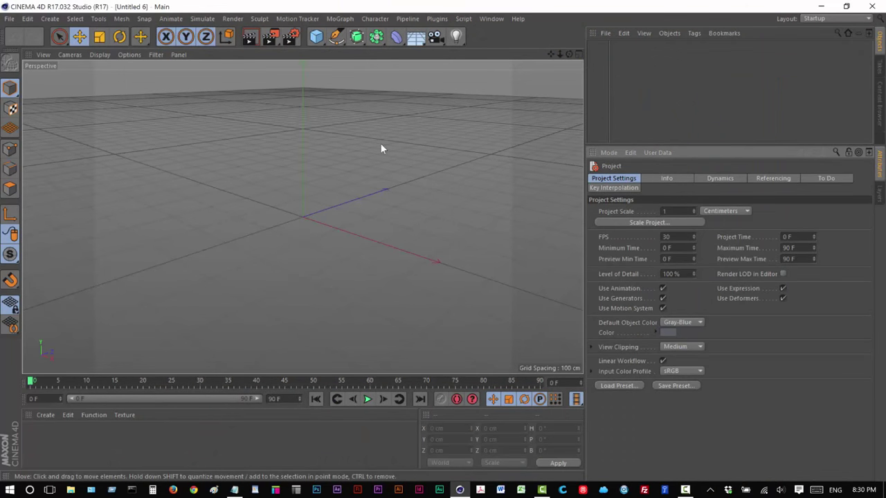
drag(315, 36, 537, 71)
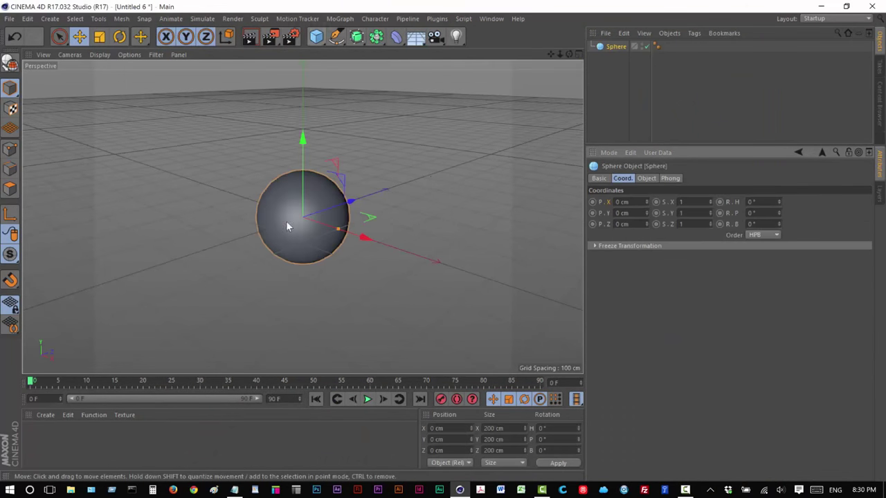
ctrl+click(592, 203)
ctrl+click(592, 213)
ctrl+click(593, 224)
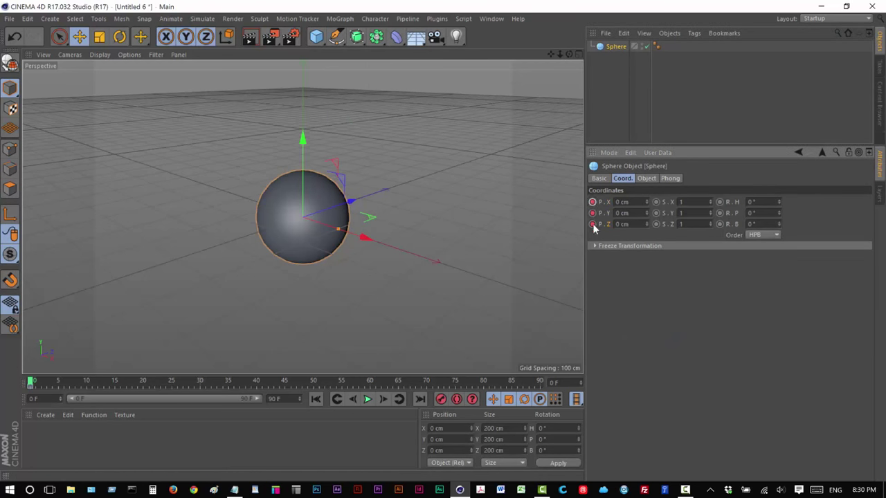
click(252, 382)
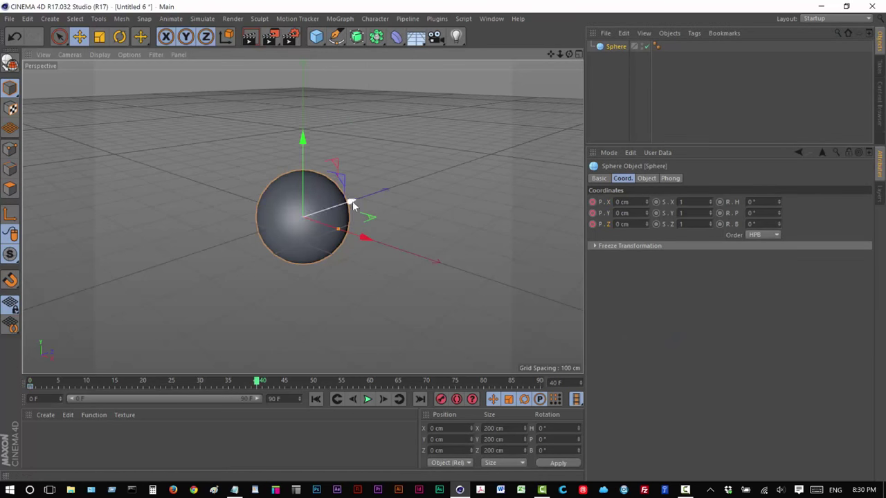
drag(351, 206, 510, 149)
key(ctrl+z)
click(614, 48)
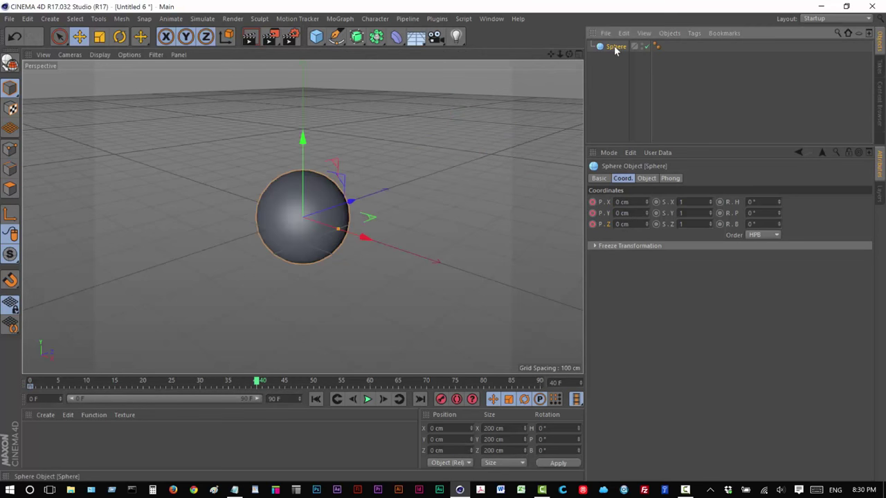
key(Delete)
Add a cube, move it along X to about -589 cm, and keyframe its X, Y and Z position at frame 40
drag(316, 37, 419, 55)
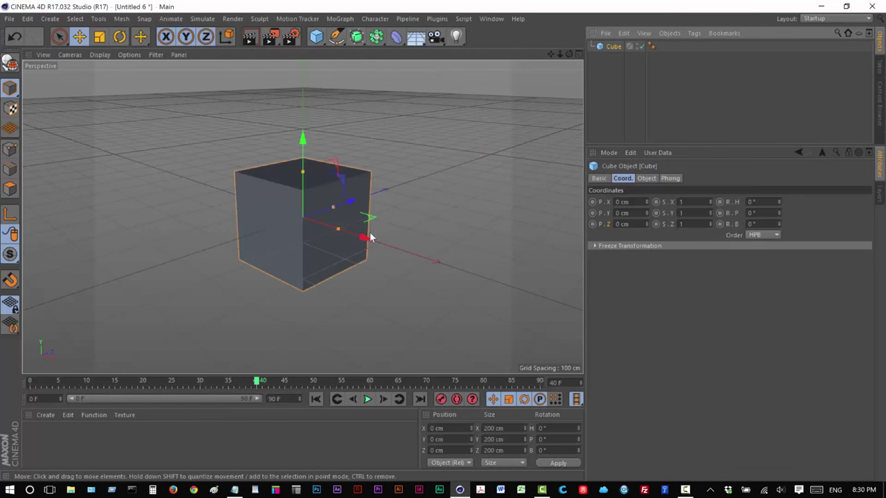
drag(366, 233, 211, 186)
ctrl+click(593, 202)
ctrl+click(593, 213)
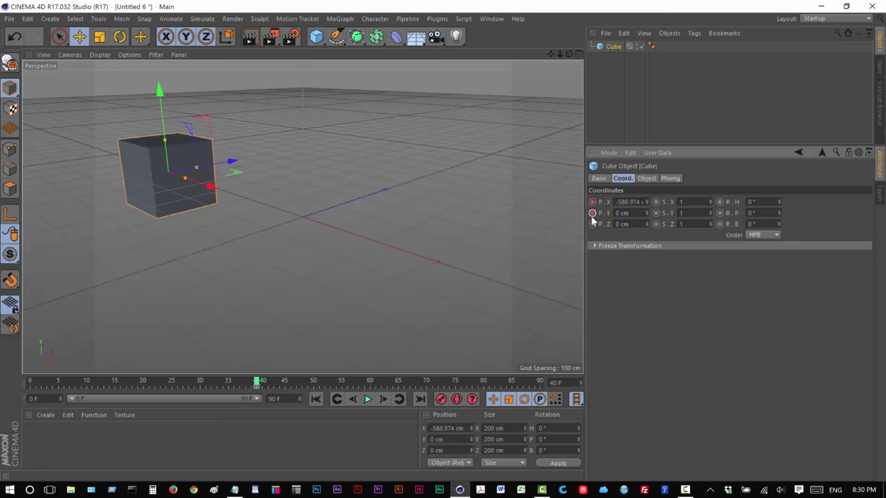
ctrl+click(592, 224)
At frame 0, move the cube to about X -1262 cm and Z 605 cm and keyframe its position
drag(256, 381, 30, 382)
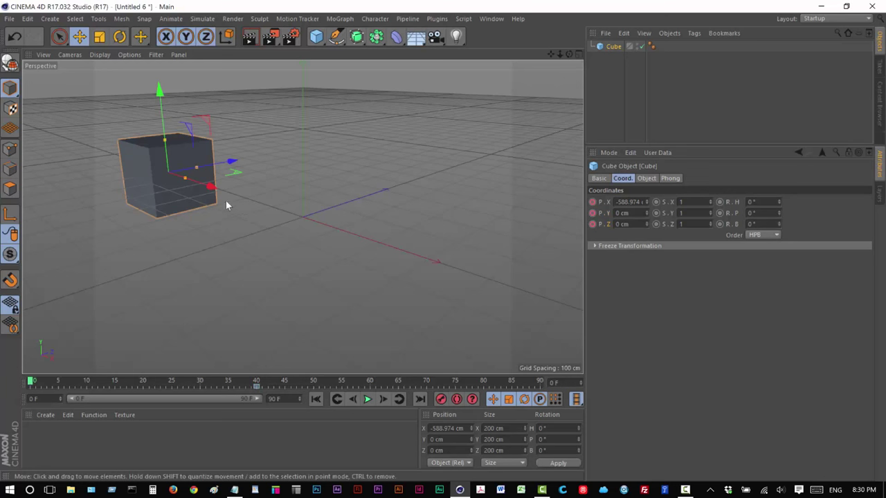
mouse_move(233, 162)
mouse_down()
mouse_move(351, 161)
mouse_move(245, 151)
mouse_up()
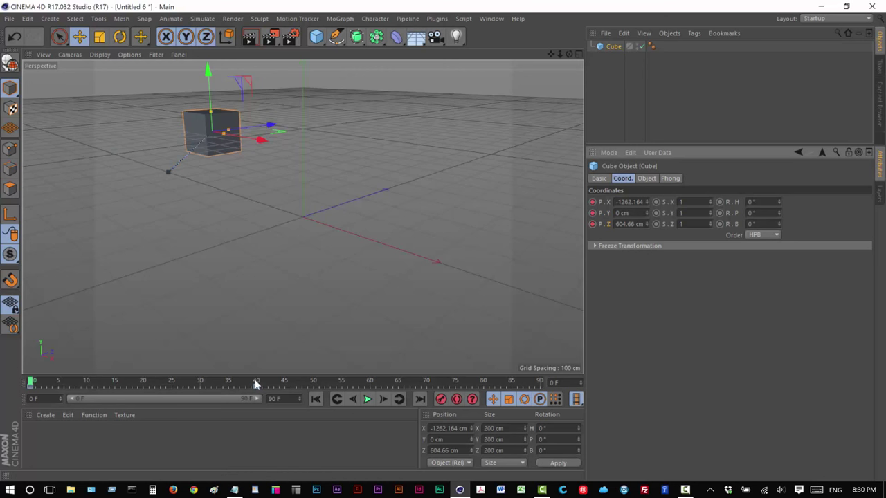
At frame 90, move the cube to about X 81, Y -141 and Z 312 cm and keyframe its position
drag(256, 381, 569, 370)
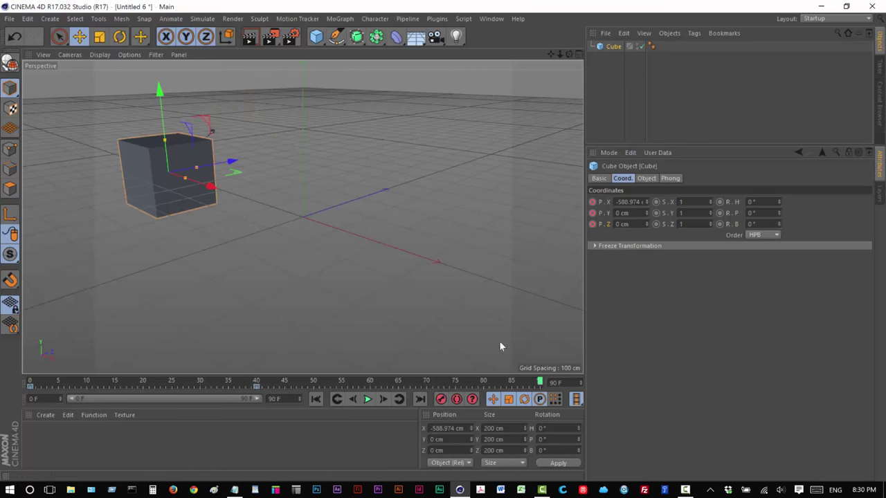
drag(232, 163, 478, 230)
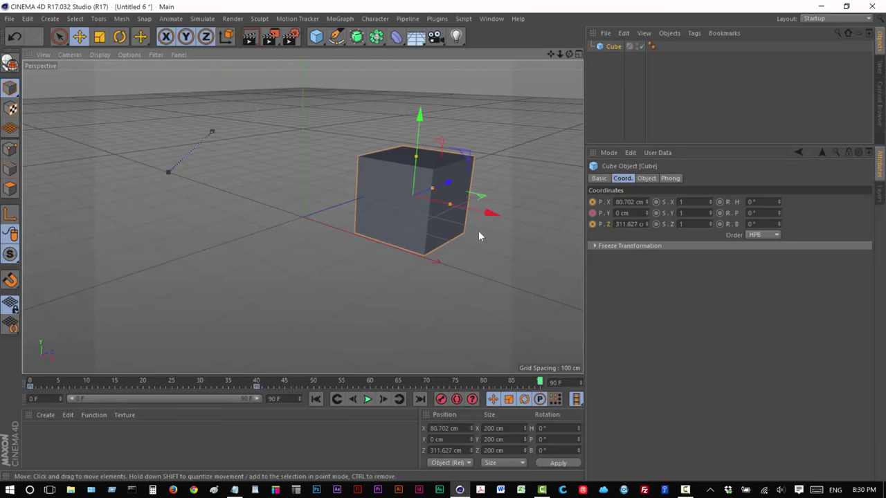
drag(419, 119, 417, 174)
click(592, 202)
click(591, 213)
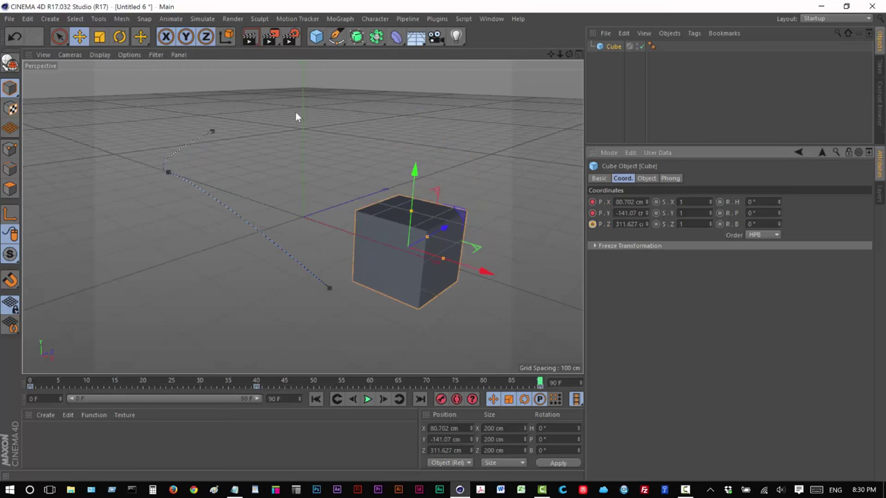
click(592, 224)
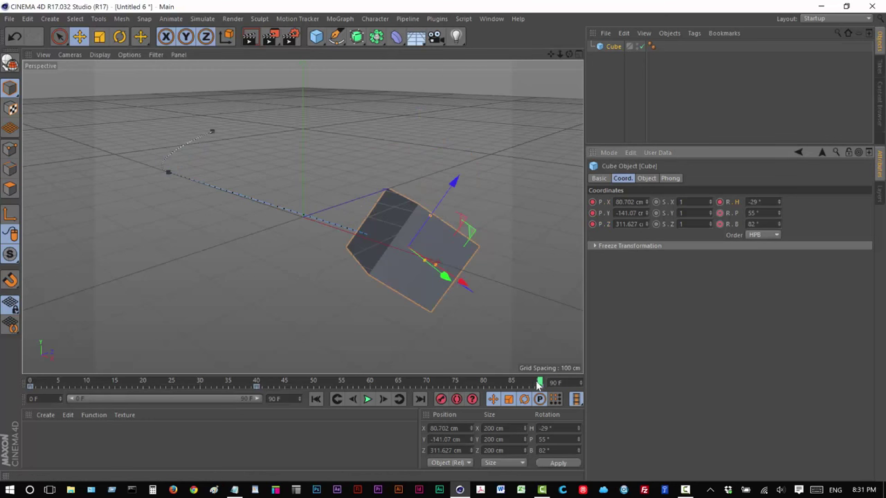
Scrub and play back the cube's animation while viewing its motion path from a higher angle
drag(539, 382, 141, 352)
key(F8)
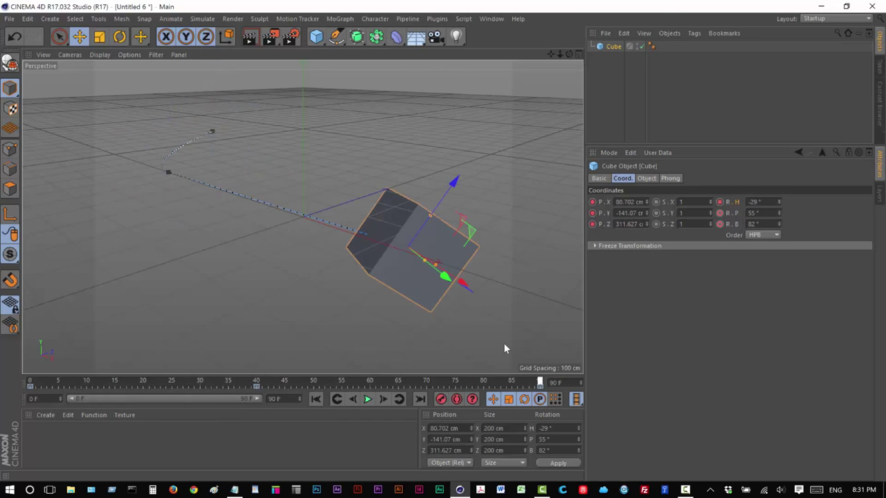
drag(569, 55, 609, 124)
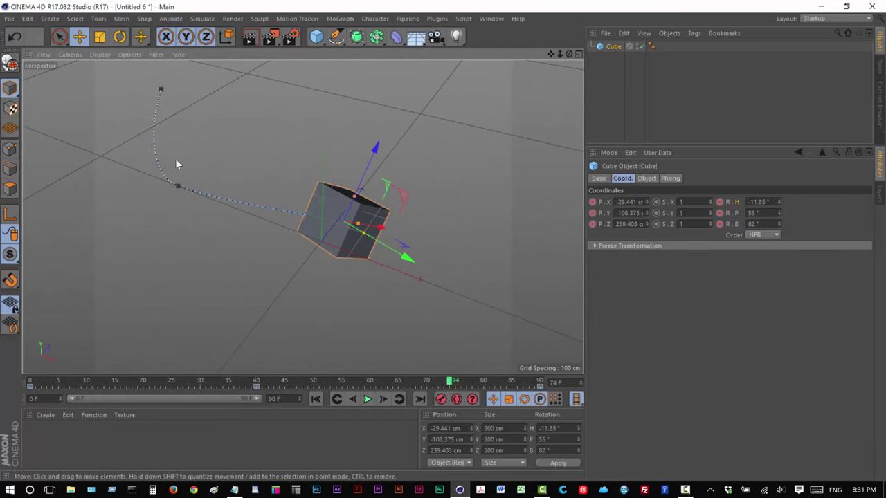
Show the F-curves of the cube's position tracks in a maximized Timeline window
right_click(601, 212)
mouse_move(637, 212)
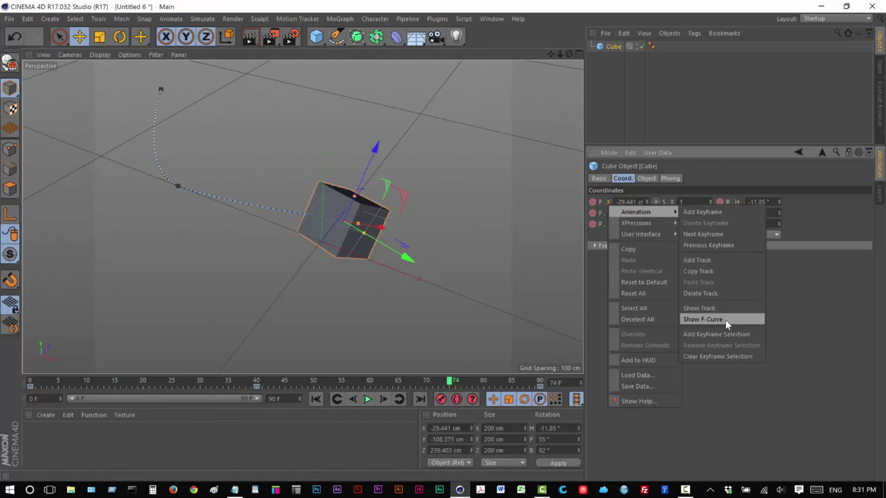
click(702, 319)
click(531, 118)
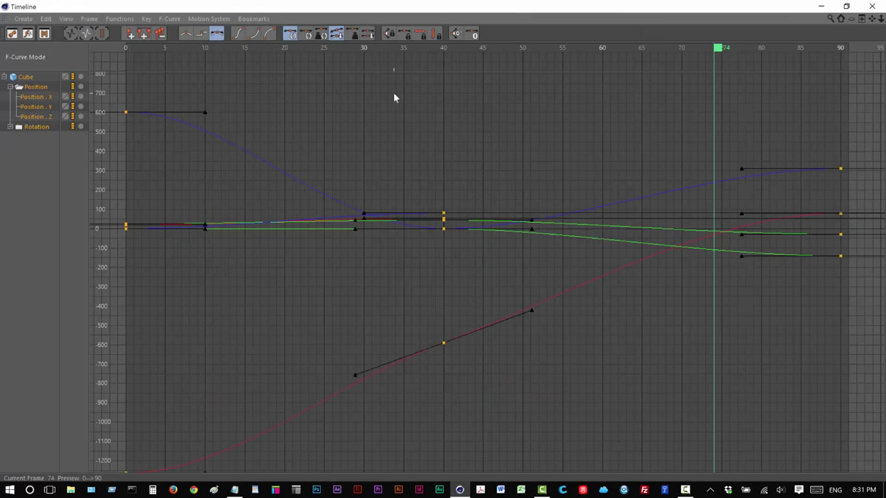
Move the X position key from frame 40 to frame 33 at about -349 cm, flatten its tangent, and restore the Timeline window's size
click(441, 164)
click(443, 344)
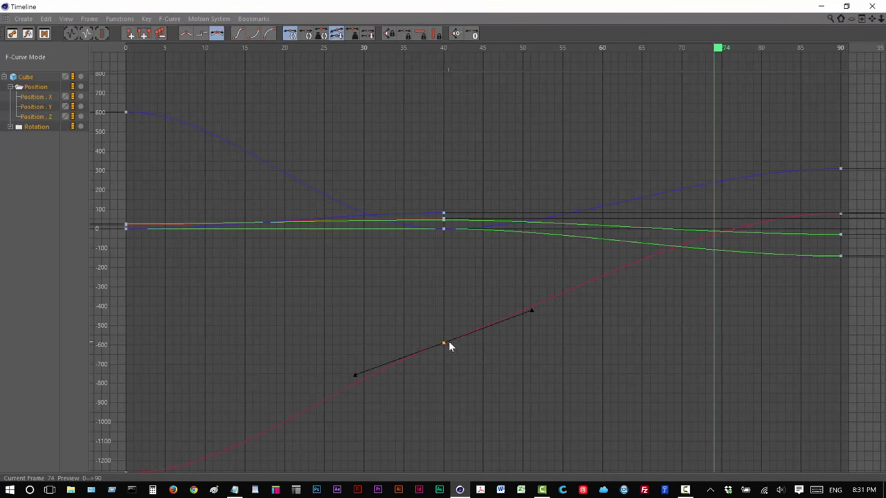
drag(444, 343, 388, 297)
drag(471, 261, 445, 300)
click(845, 6)
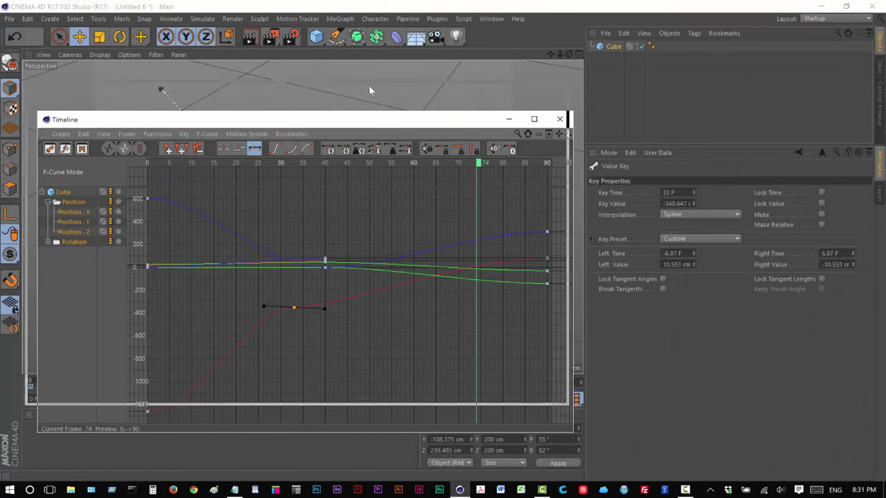
Tilt the frame 33 X position key's tangent by hand, up and then down, and set its key preset to AutoKey Classic
drag(314, 265, 326, 246)
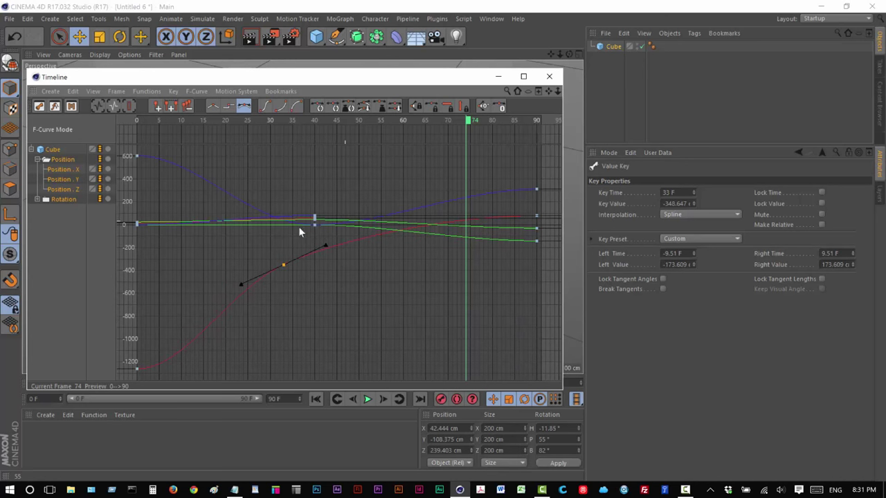
drag(329, 250, 323, 287)
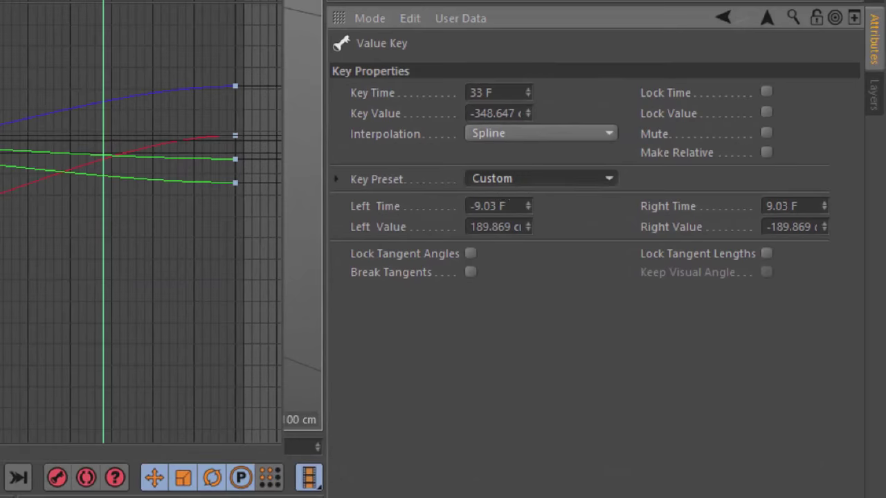
click(689, 238)
click(531, 203)
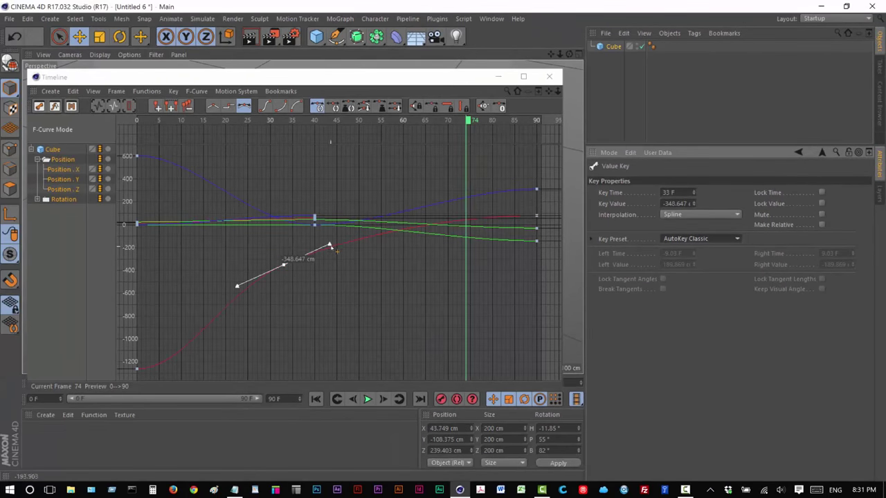
Tilt the frame 33 X position key's tangent downward and set its key preset to AutoKey Weighted
drag(329, 246, 333, 280)
click(700, 238)
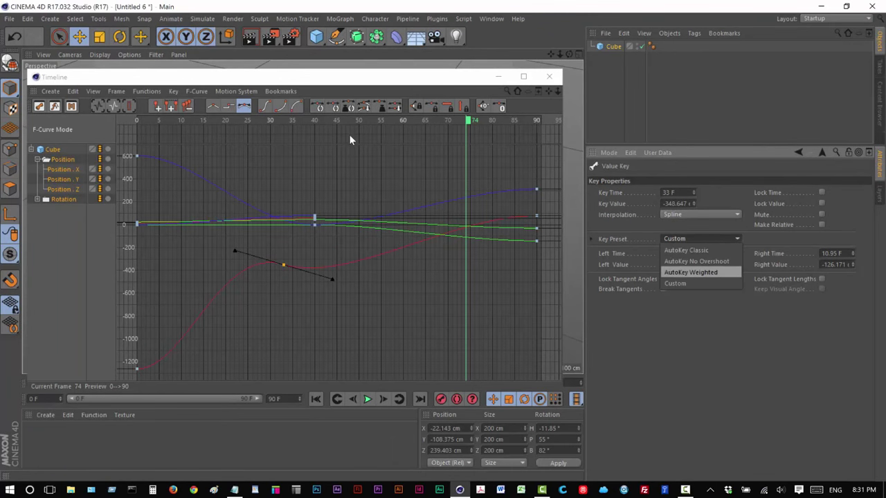
click(713, 271)
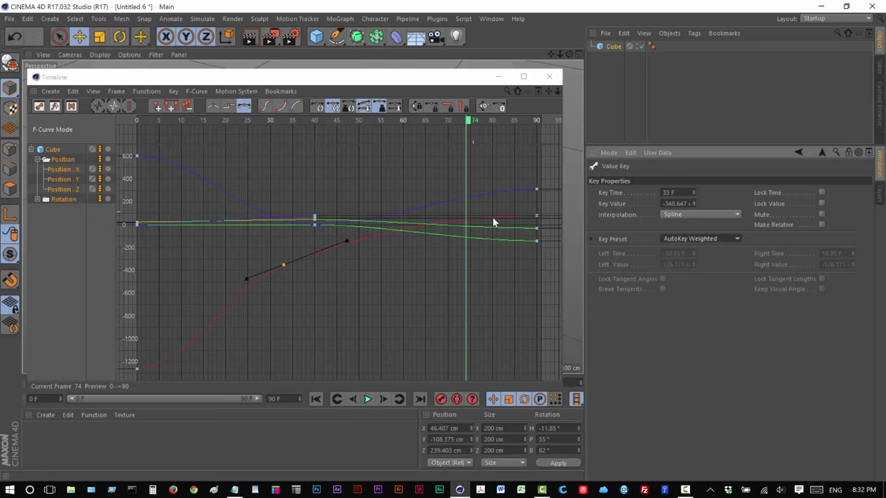
Pull the left tangent of the Y position key at frame 90 down to about -9.5 F and -213 cm
click(537, 241)
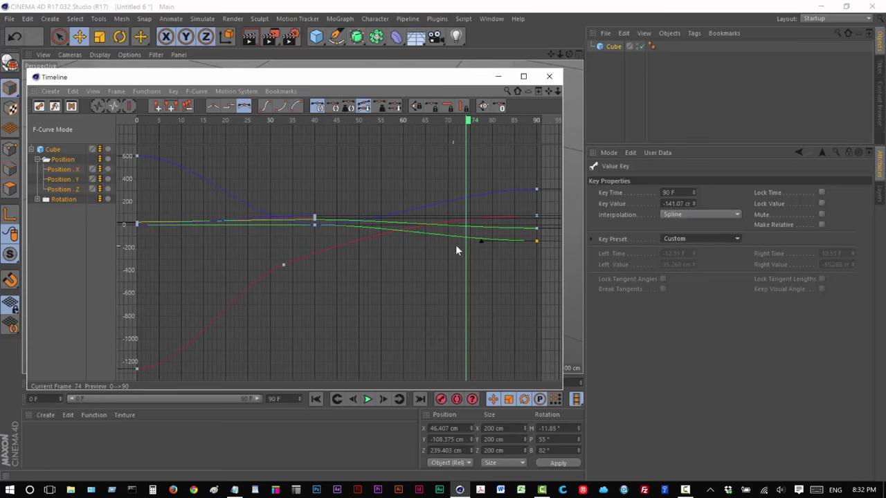
drag(480, 241, 493, 265)
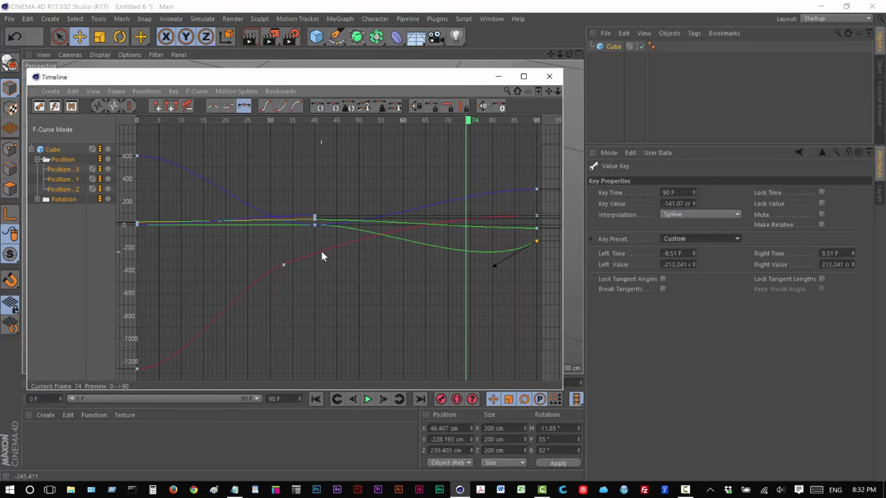
Add an X position key at frame 43 at about -139 cm with a tilted tangent, and move the frame 33 key to frame 34 at about -504 cm
ctrl+click(328, 249)
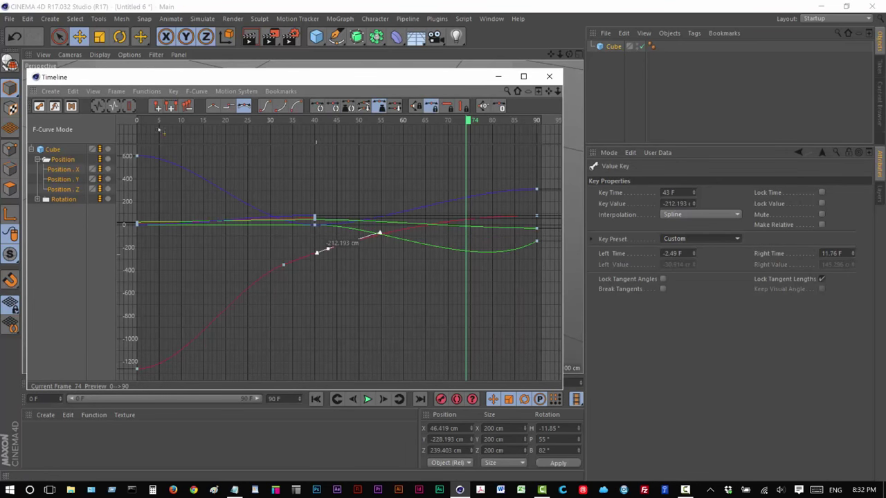
drag(380, 232, 381, 257)
drag(284, 265, 288, 283)
drag(328, 249, 321, 287)
click(288, 282)
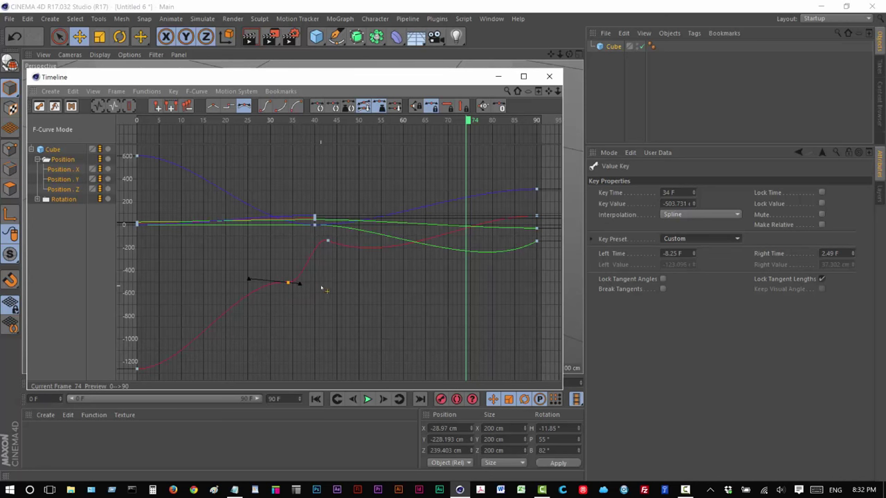
Set the key preset of the X position key at frame 43 to AutoKey No Overshoot
click(326, 242)
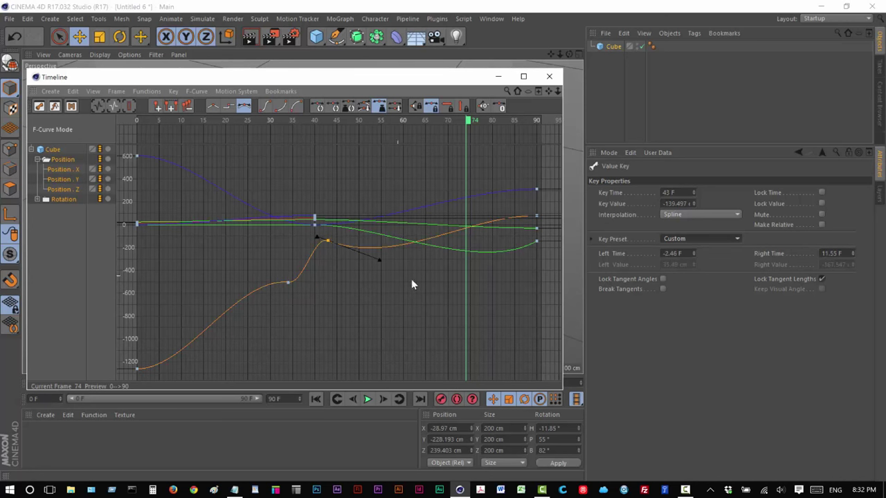
click(696, 240)
click(700, 266)
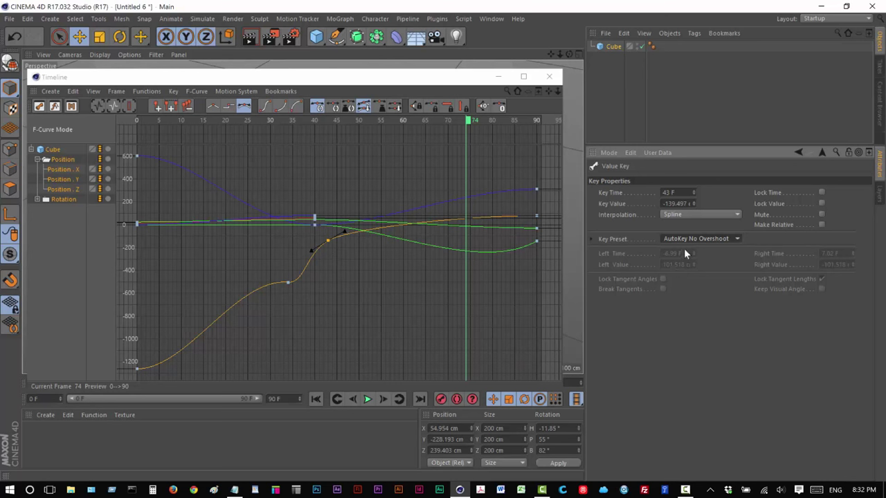
click(672, 239)
click(354, 134)
click(699, 238)
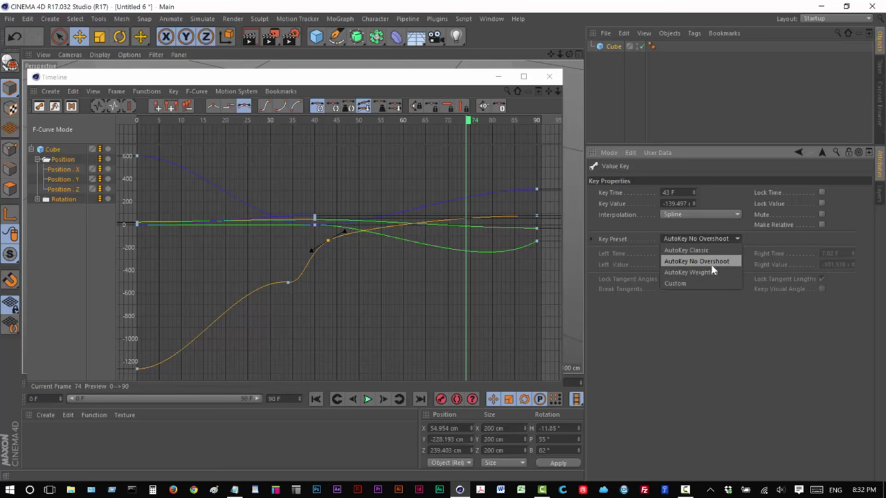
click(710, 238)
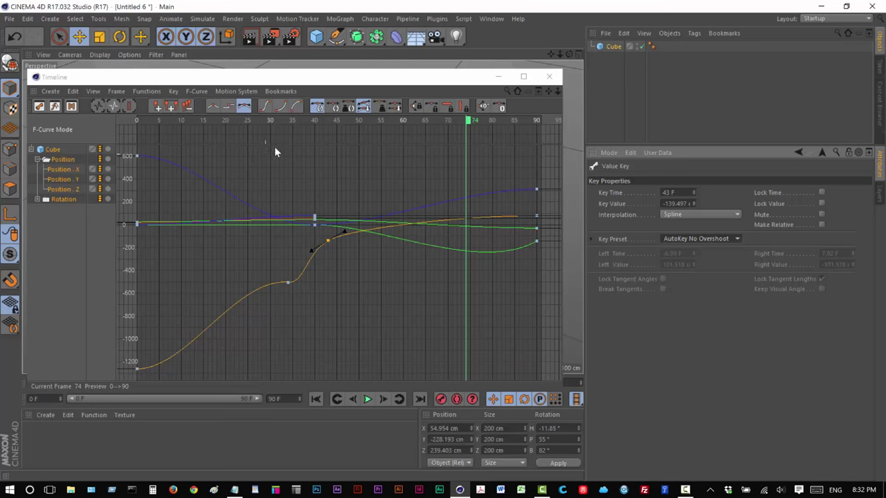